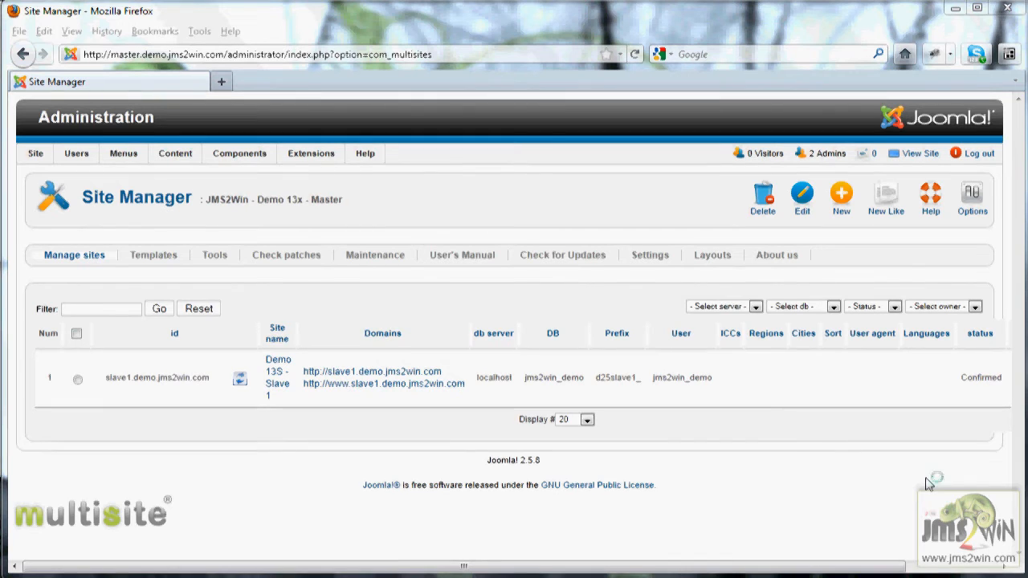
Install the vm2.zip layout package, confirm VM2 is listed among layouts, and return to the site list
left_click(711, 256)
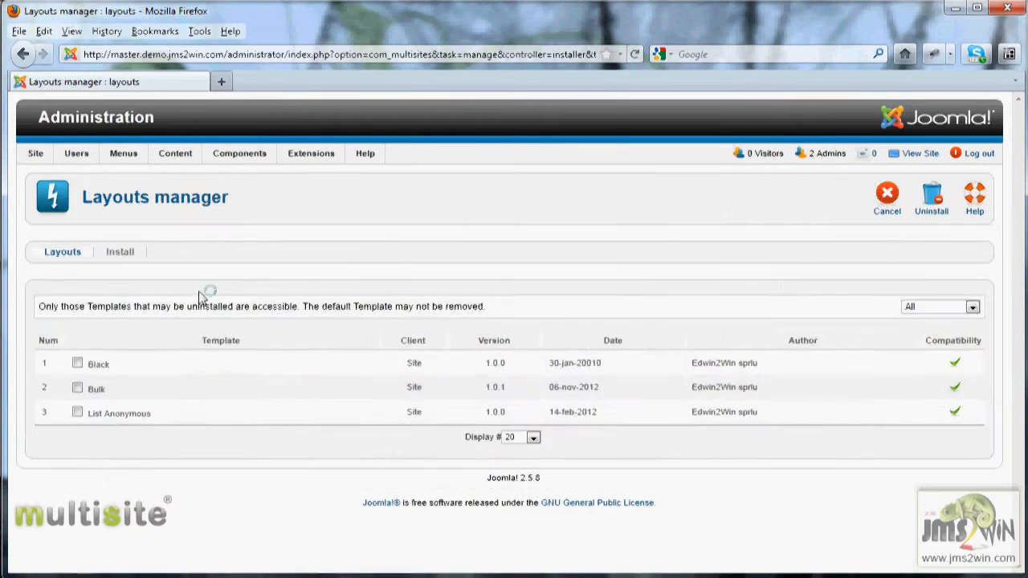
left_click(122, 254)
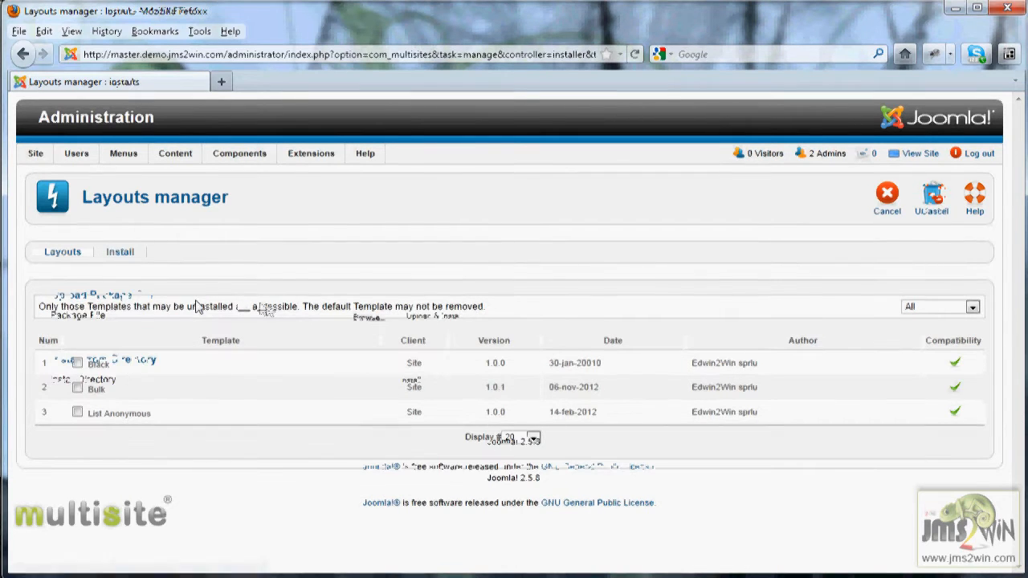
left_click(370, 317)
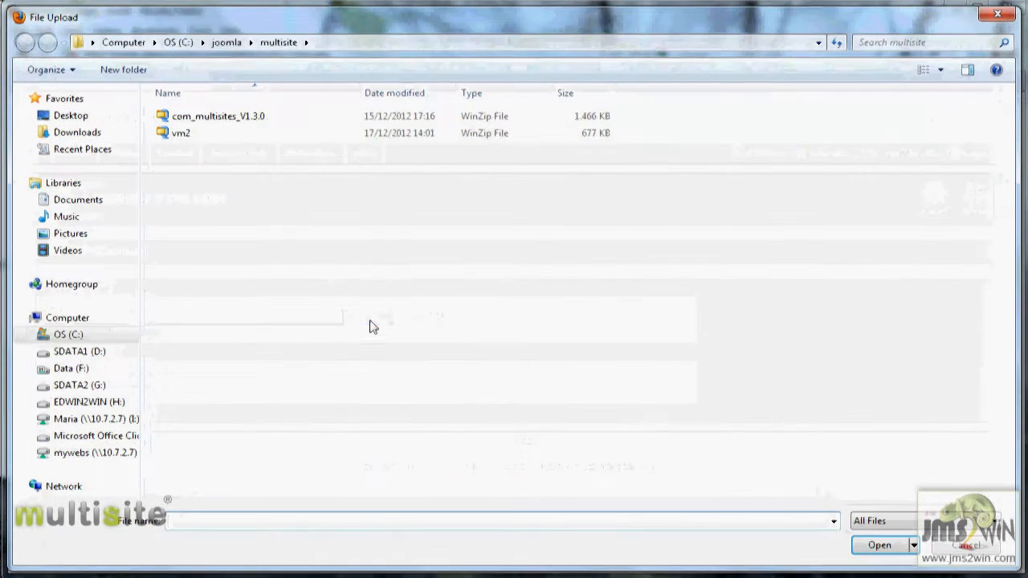
left_click(181, 133)
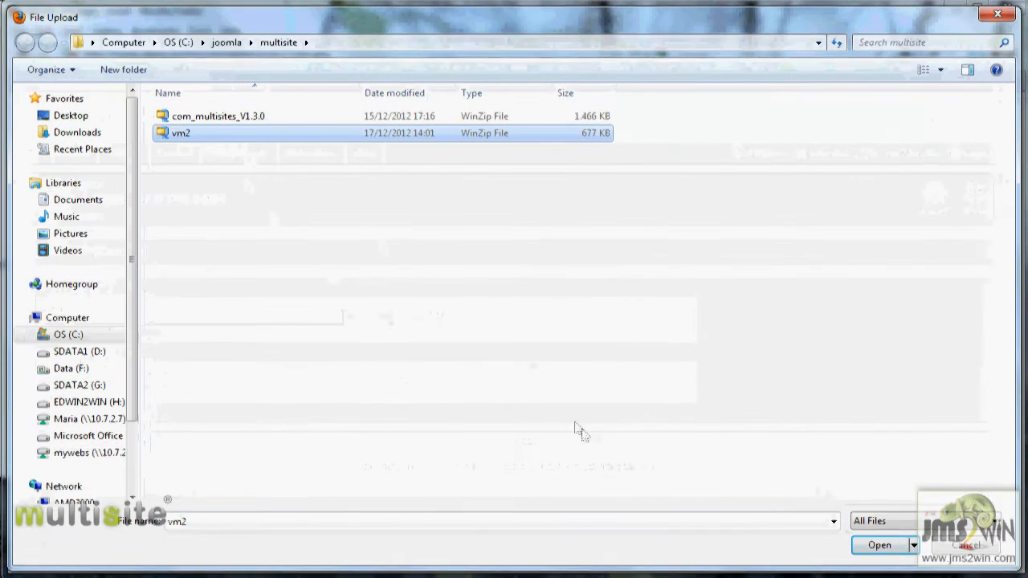
left_click(879, 546)
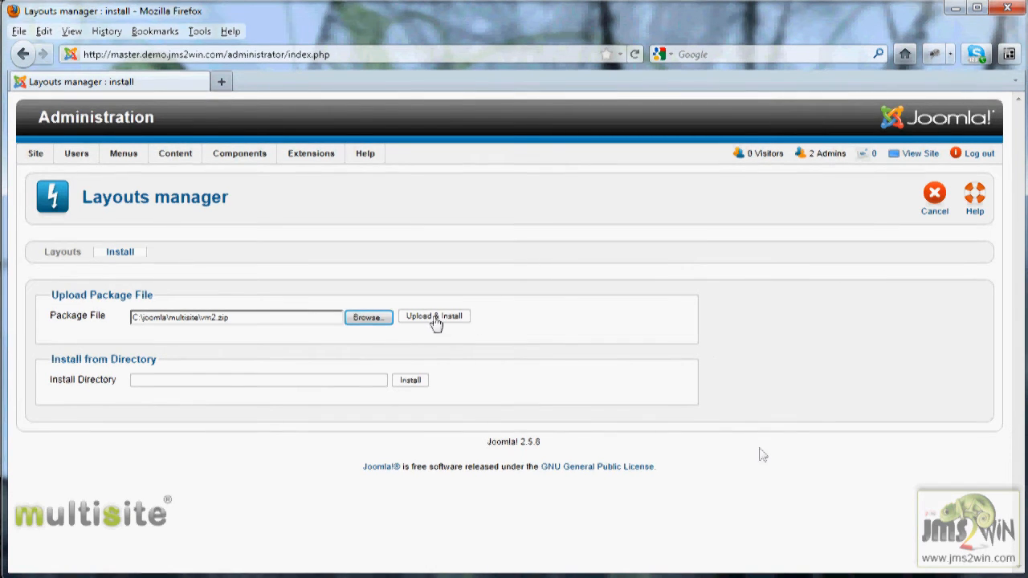
left_click(434, 319)
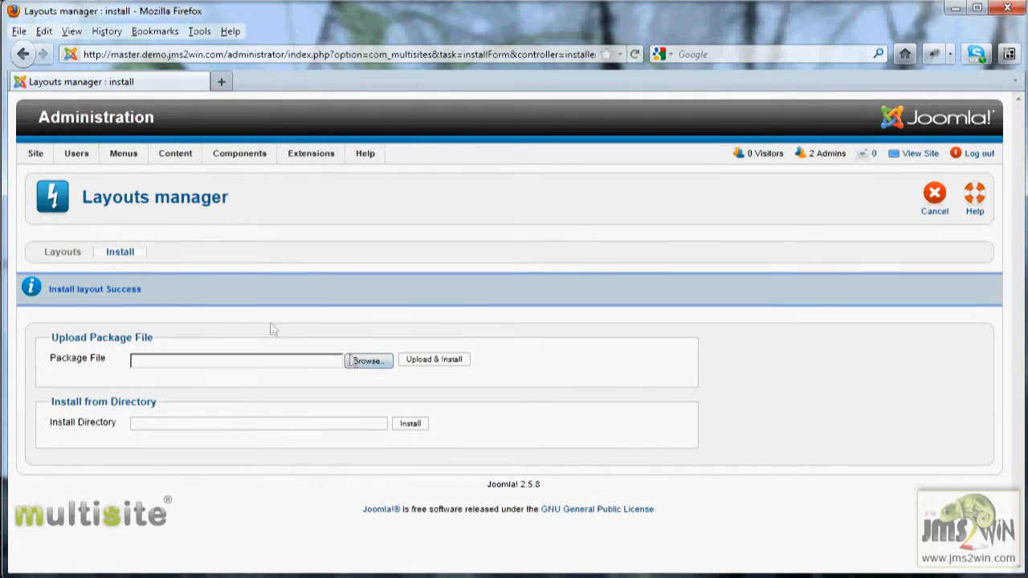
left_click(65, 255)
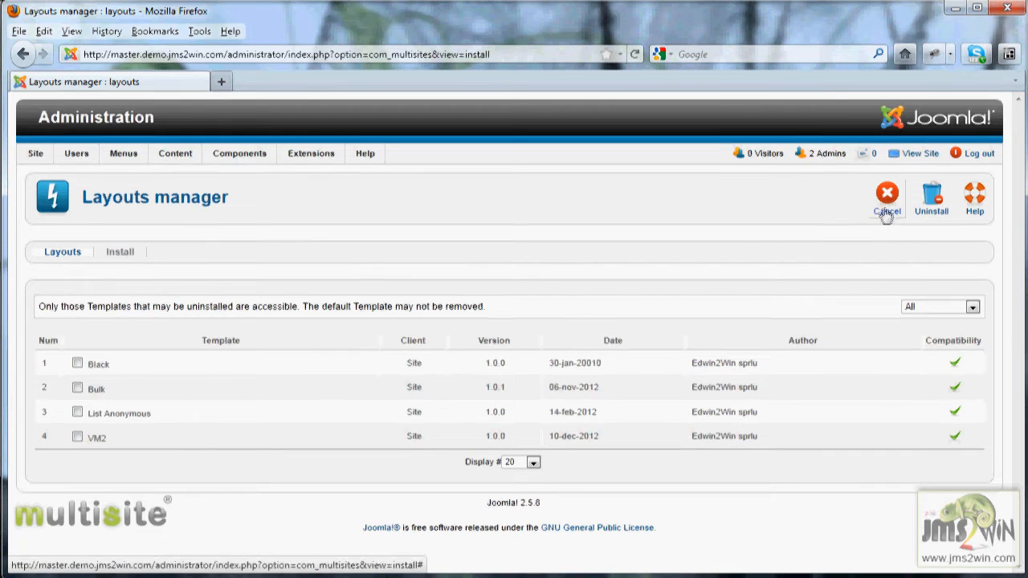
left_click(887, 201)
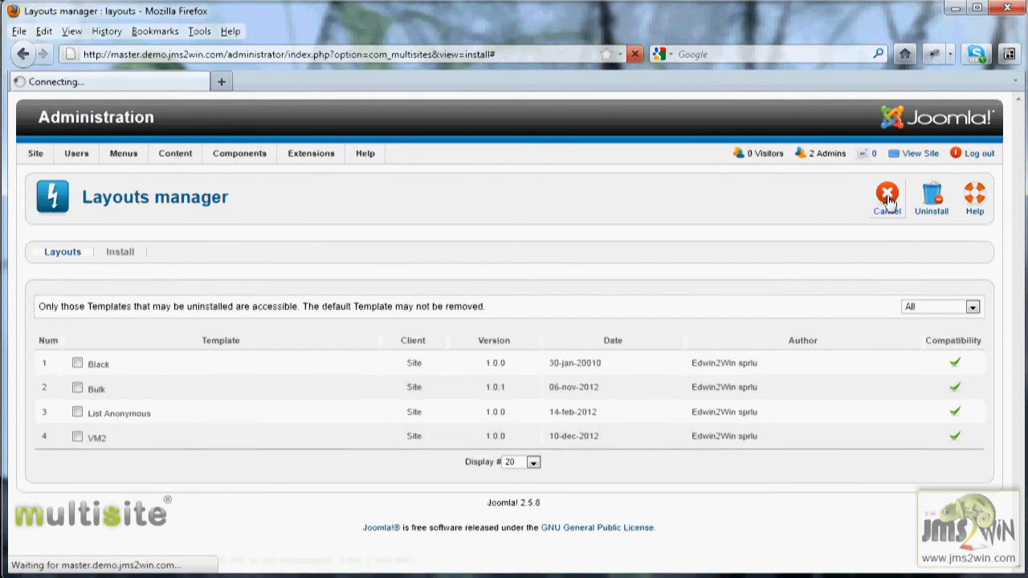
Go to the Main Menu's item list and start a new menu item
mouse_move(258, 155)
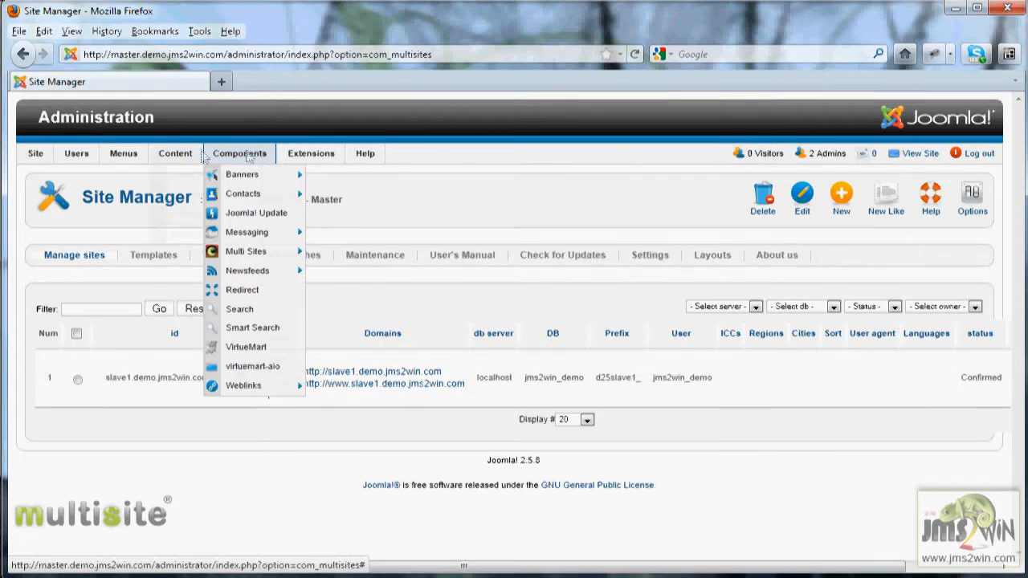
mouse_move(120, 152)
mouse_move(123, 200)
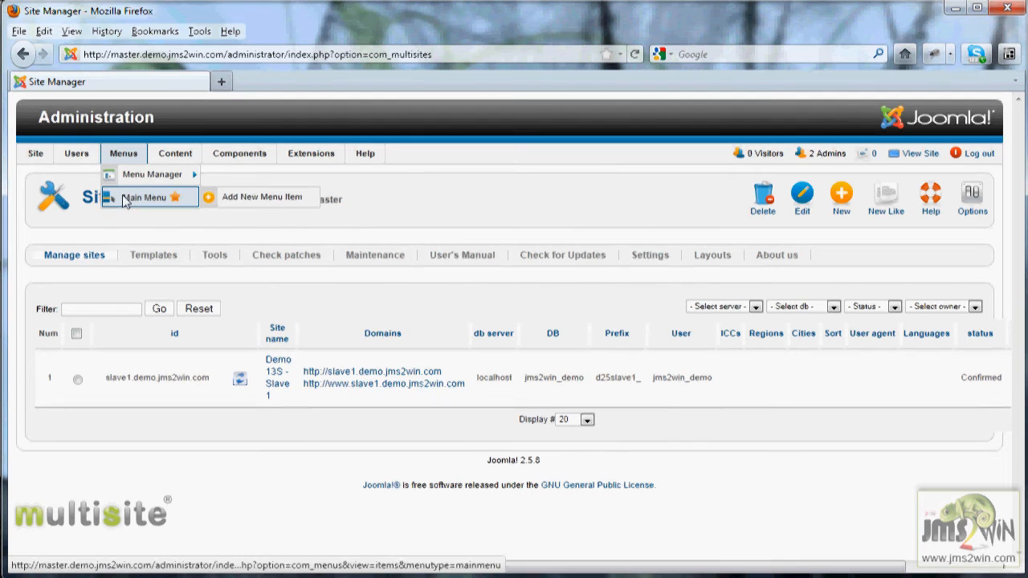
left_click(133, 201)
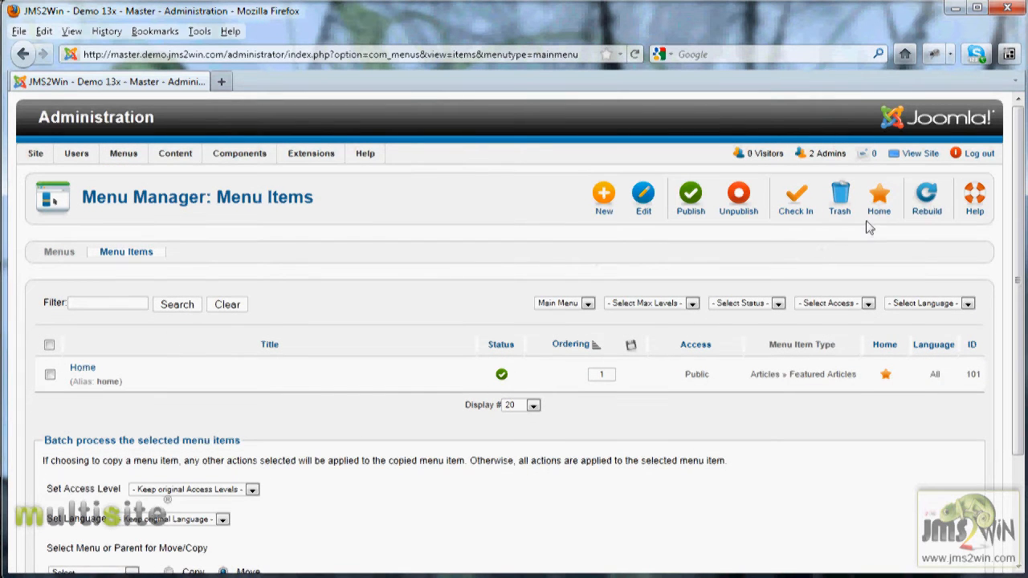
left_click(605, 196)
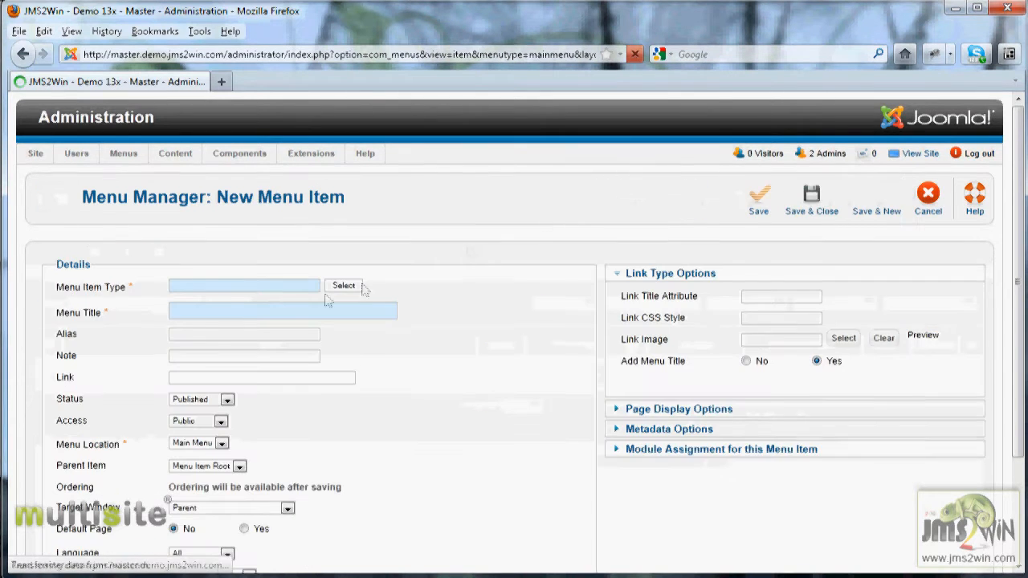
Set the menu item type to multisites 'create a slave sites'
left_click(343, 288)
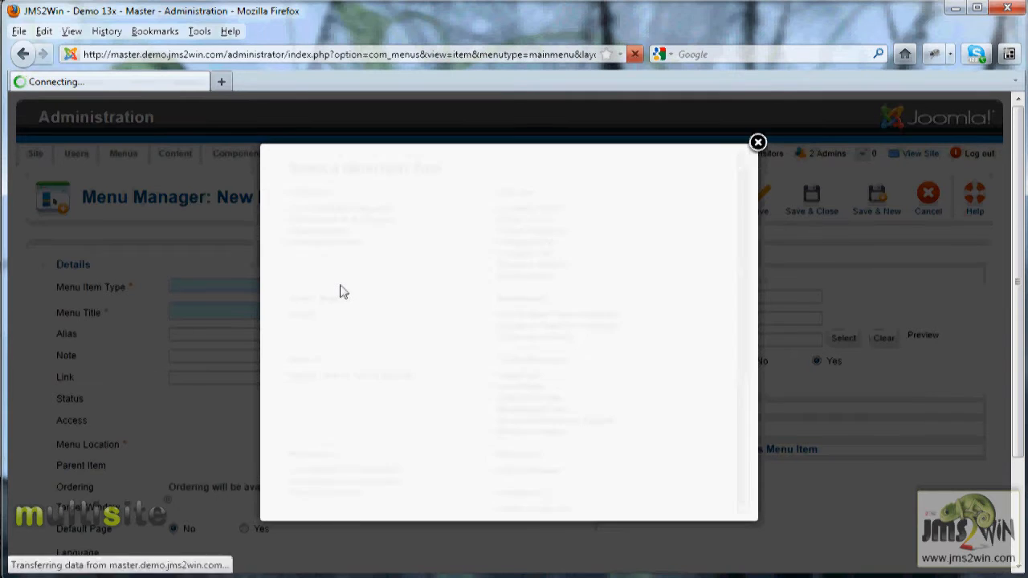
scroll(365, 315, "down", 5)
scroll(367, 317, "up", 5)
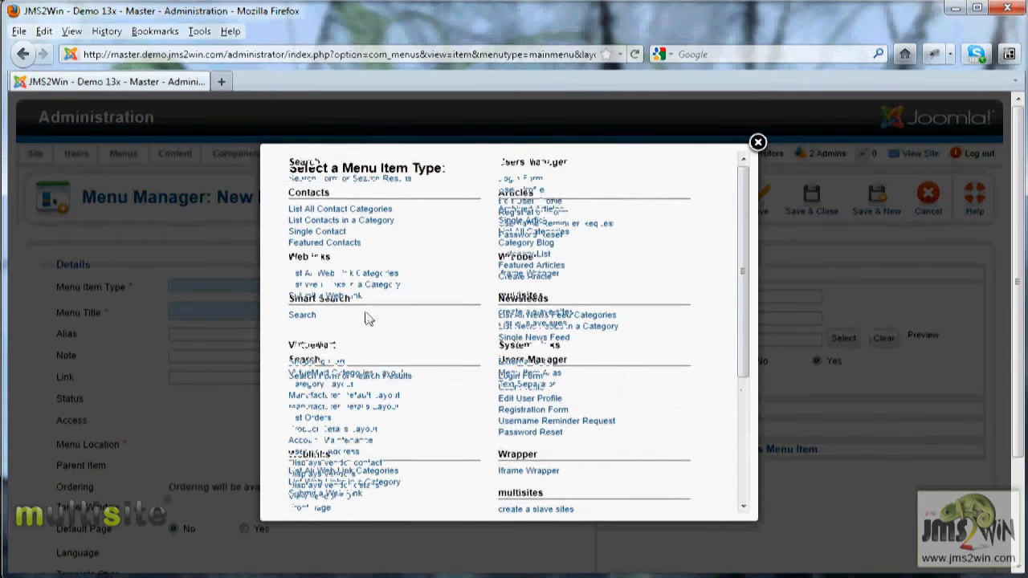
left_click(537, 320)
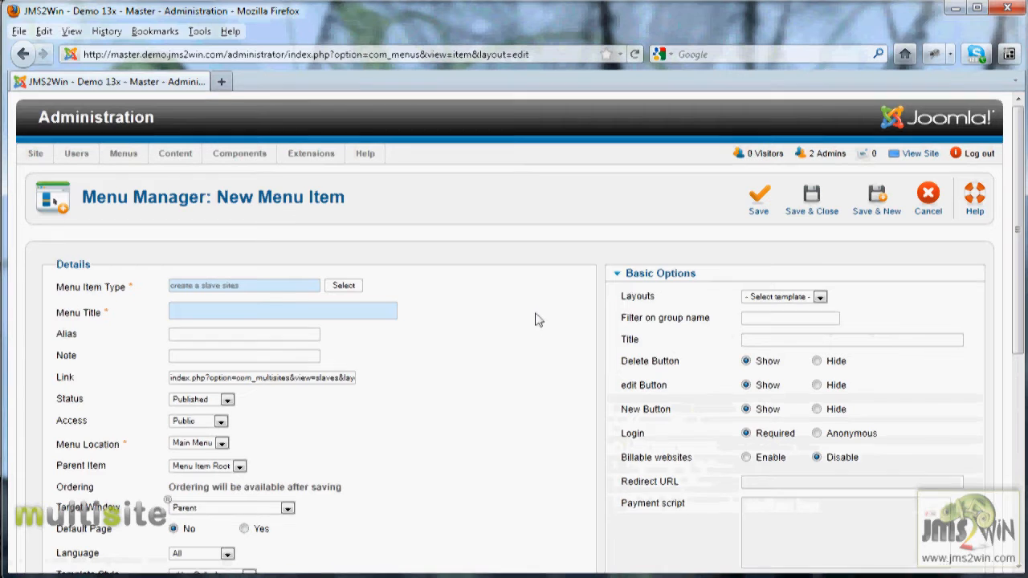
Title the menu item 'Create a site' and choose the Black layout
left_click(272, 307)
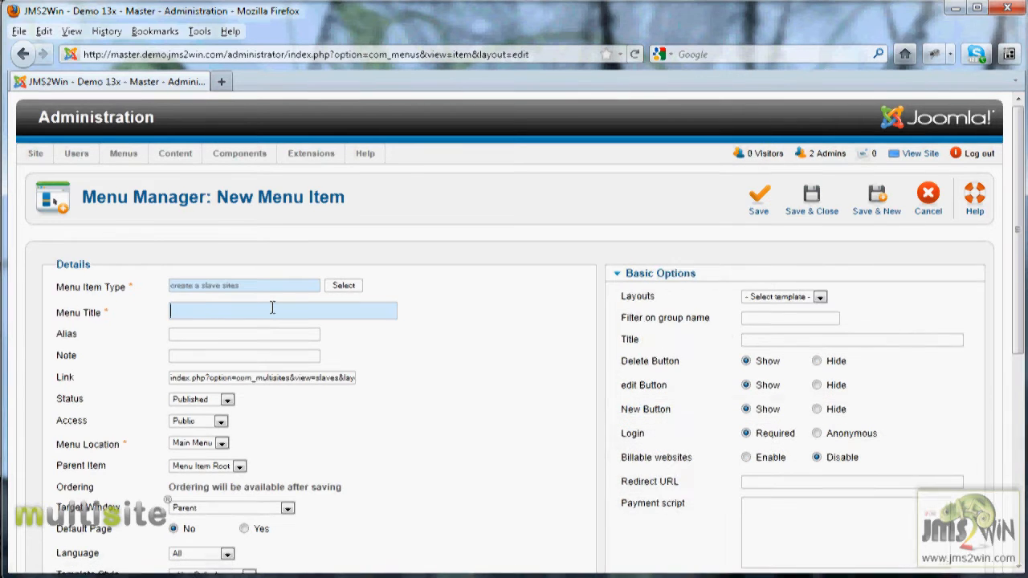
type("Create a site")
left_click(819, 296)
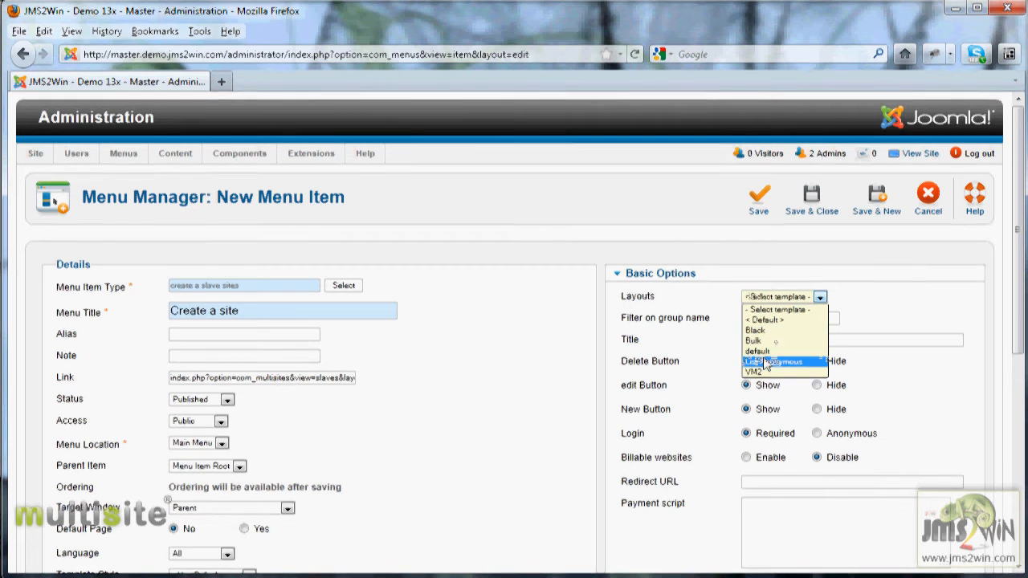
left_click(769, 330)
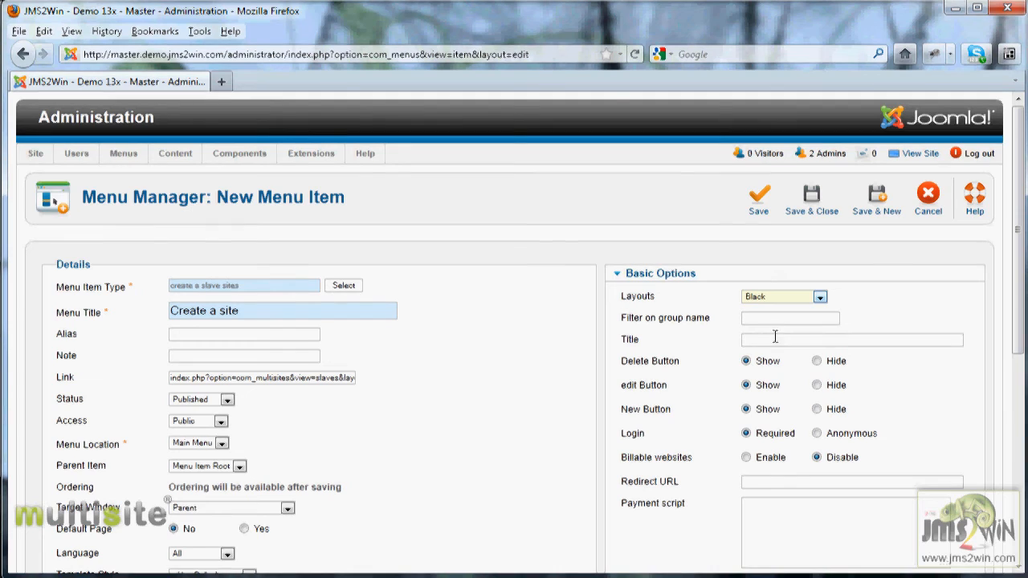
left_click_drag(1014, 269, 1013, 333)
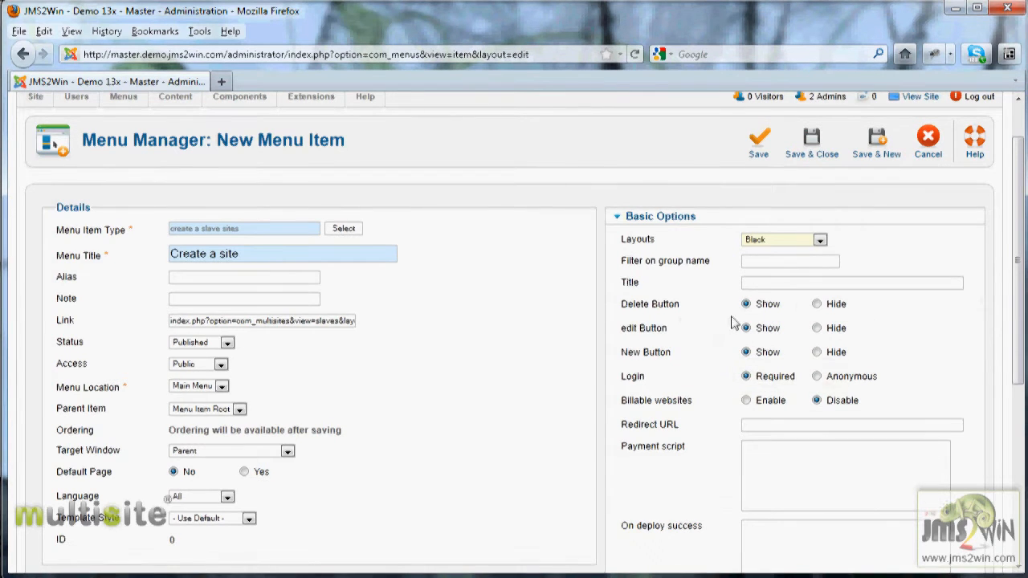
Set the group name filter to 'front-end' and enter the 'Create a website' page title
left_click(749, 262)
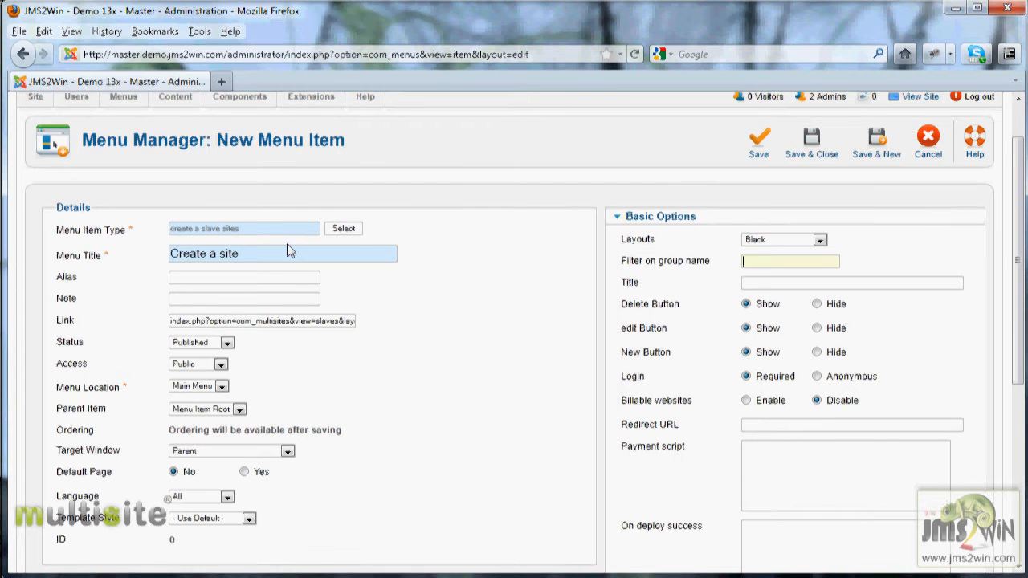
type("fron")
type("t-end")
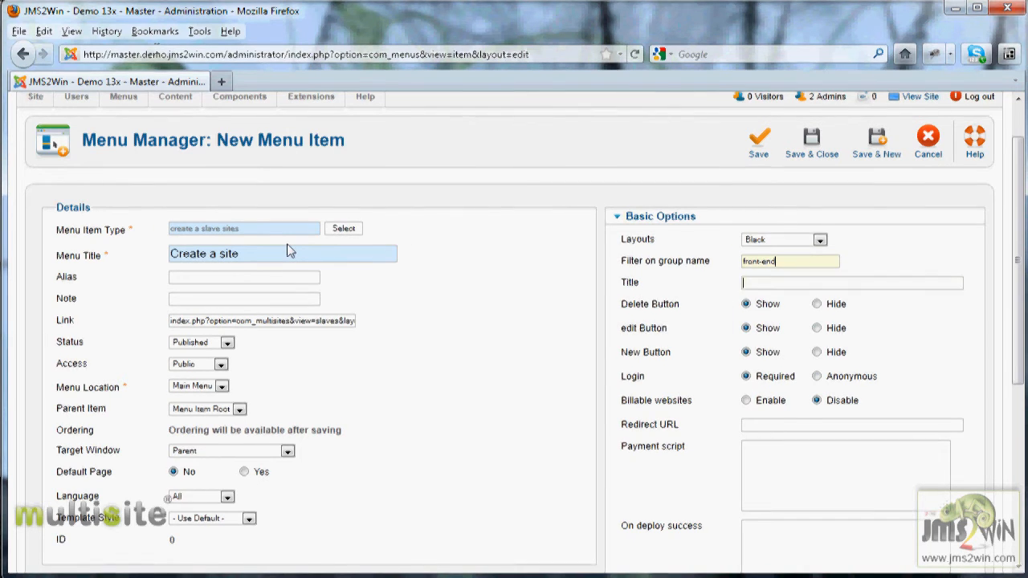
key("Tab")
type("Create")
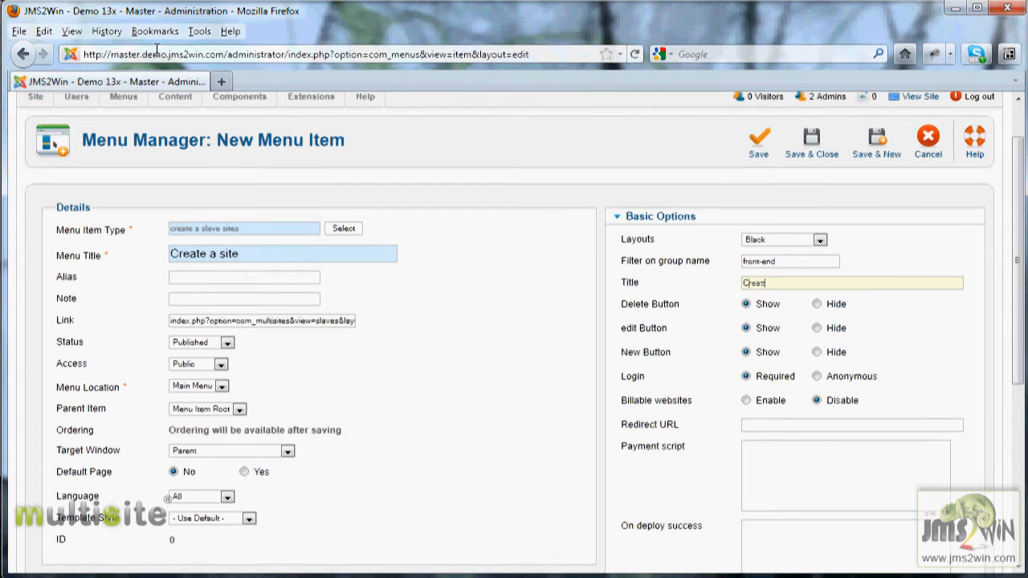
type("website")
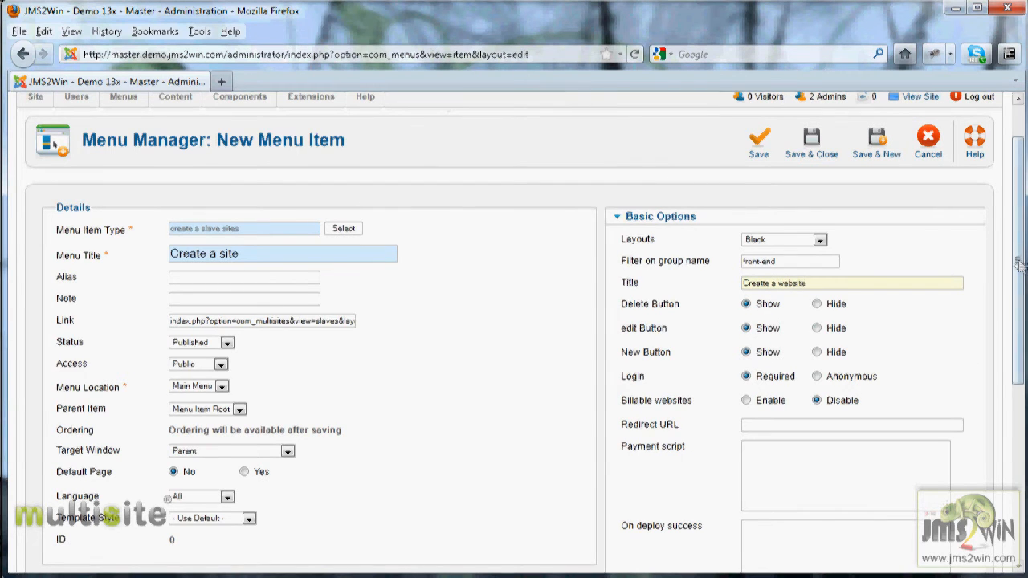
scroll(1018, 277, "down", 2)
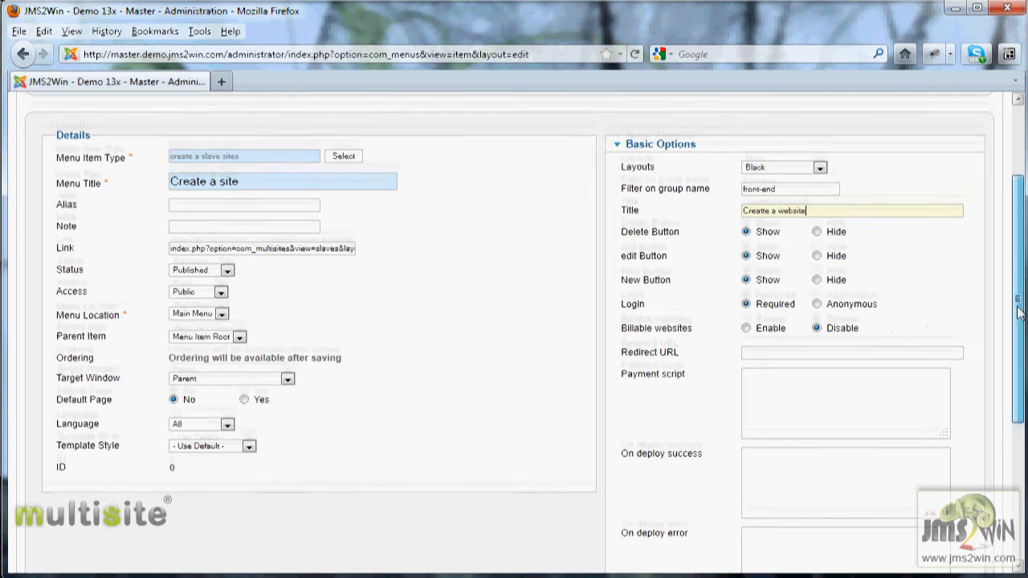
left_click_drag(1017, 308, 1017, 327)
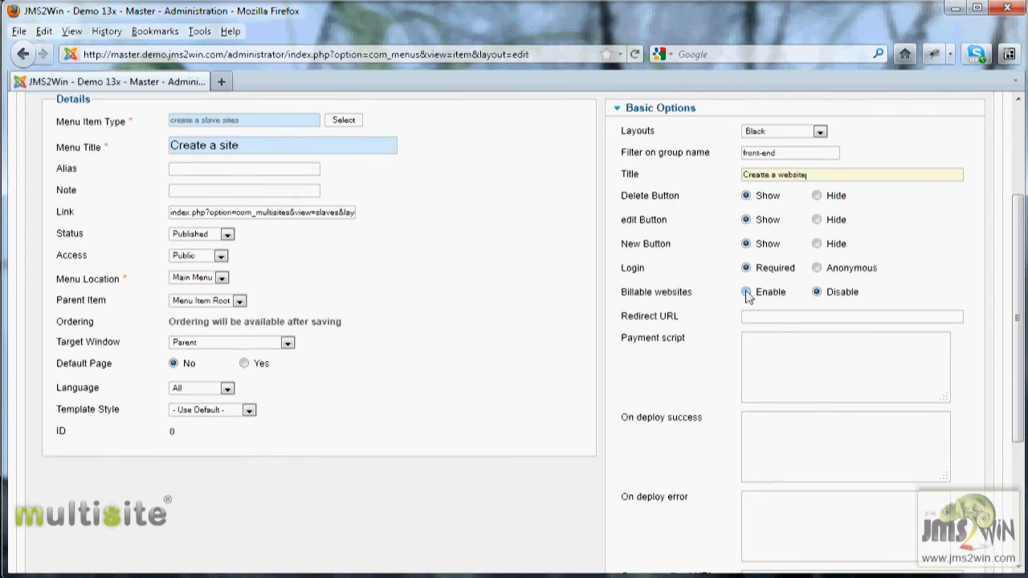
mouse_move(650, 297)
left_click_drag(1020, 303, 993, 378)
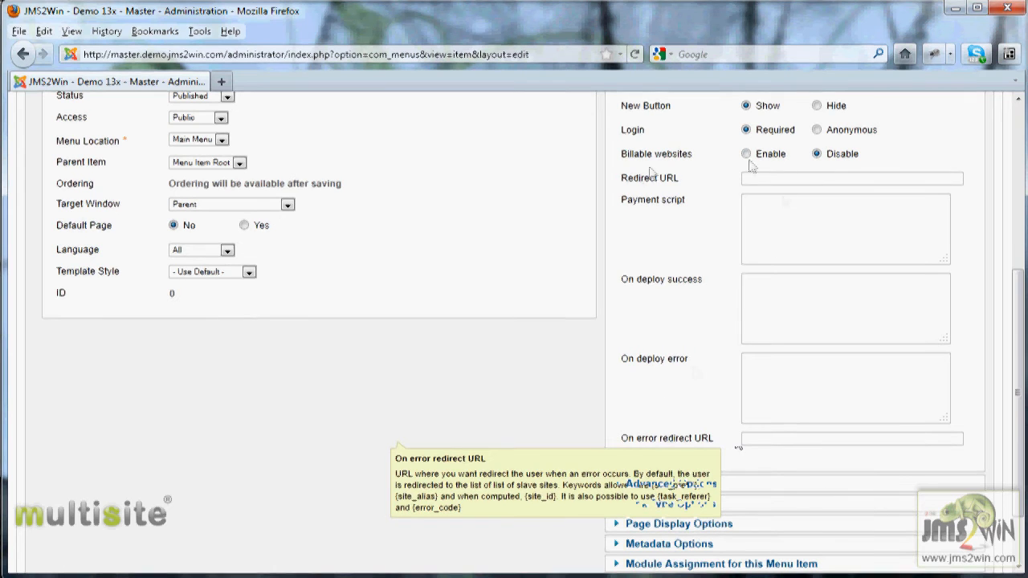
scroll(666, 397, "down", 2)
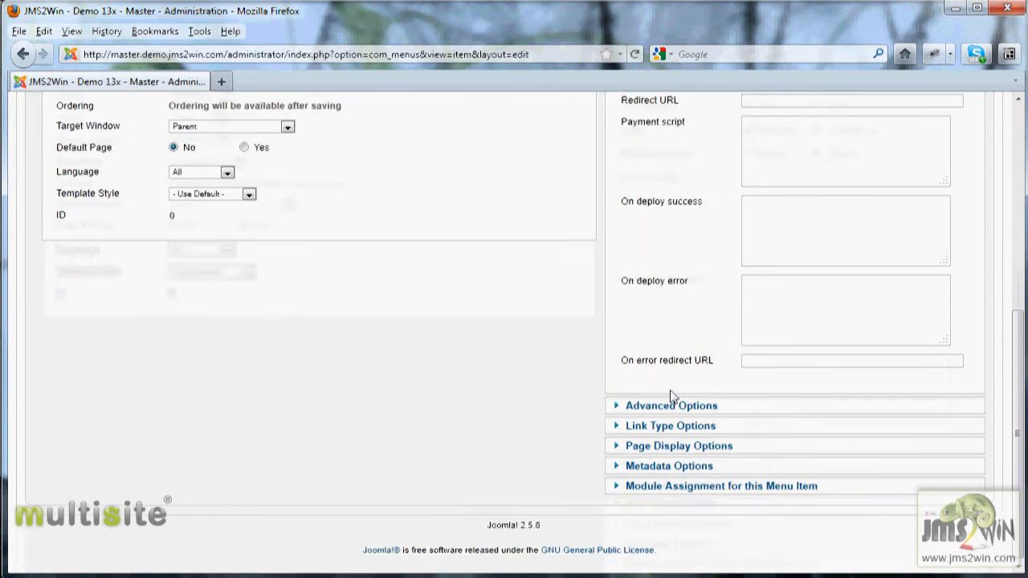
Expand Advanced Options to reveal the Show/Hide settings for each site-creation field
left_click(657, 408)
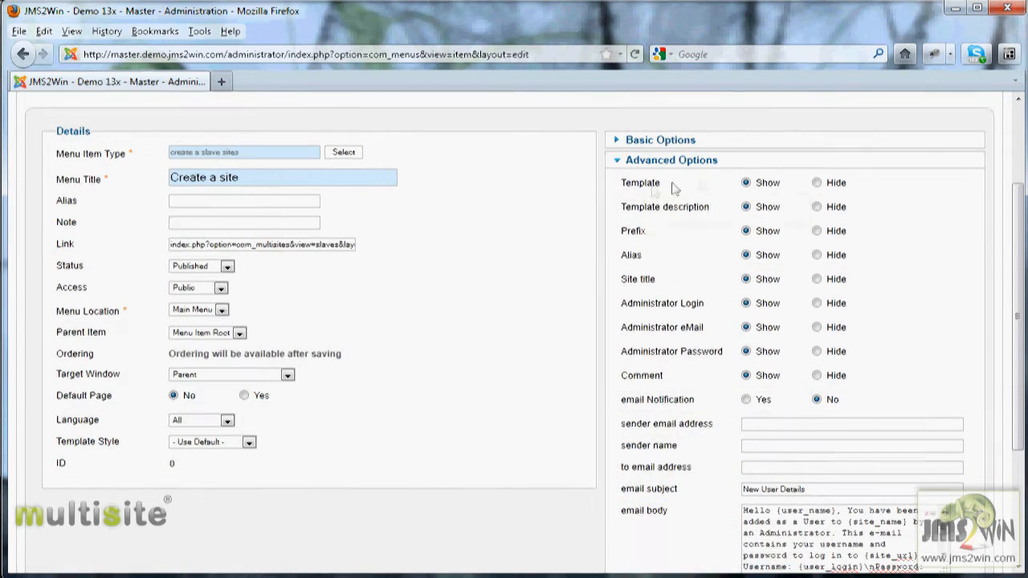
mouse_move(636, 189)
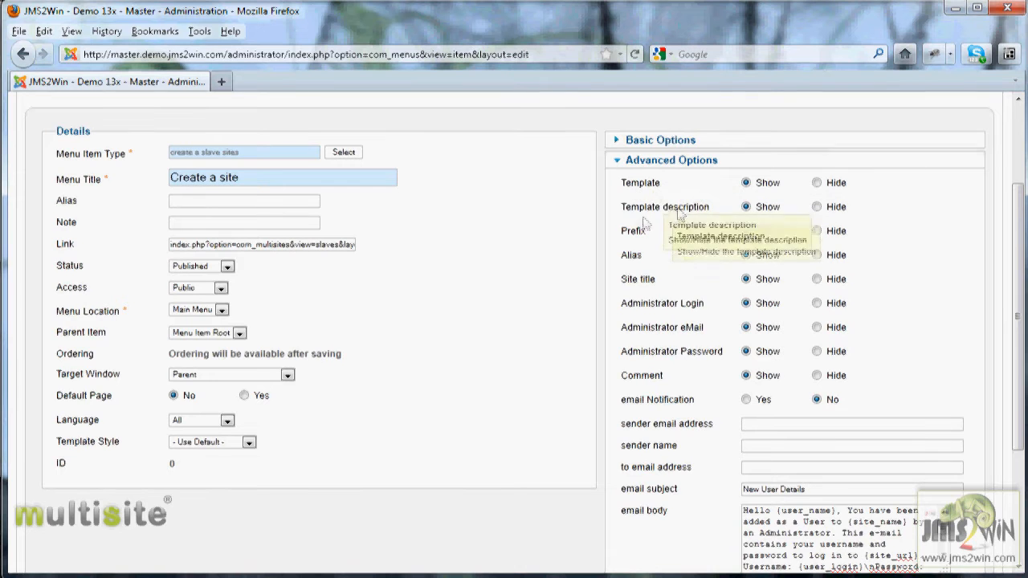
mouse_move(647, 285)
scroll(649, 284, "down", 2)
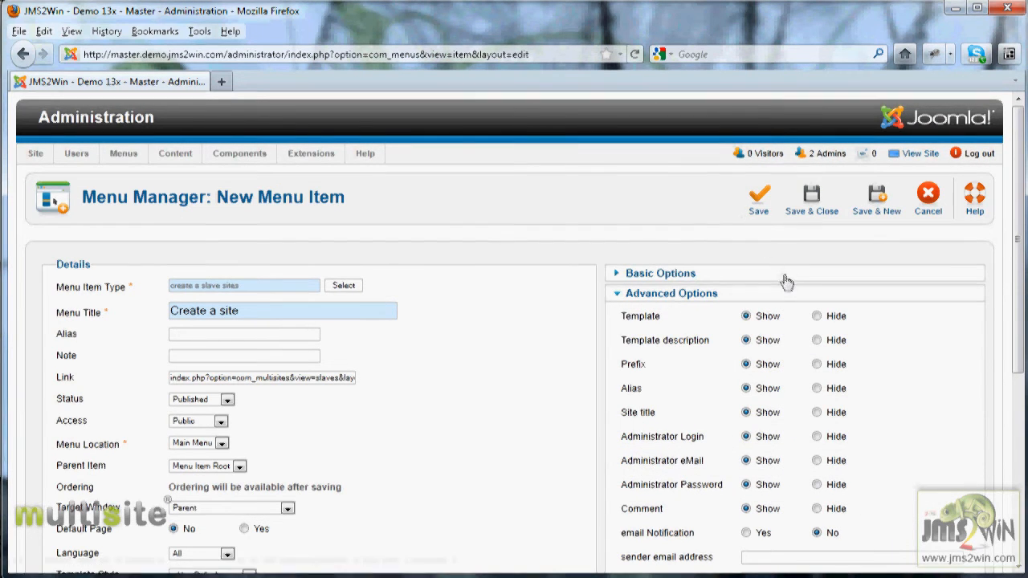
Save the Create a site menu item with its front-end group filter and close the editor
left_click(756, 202)
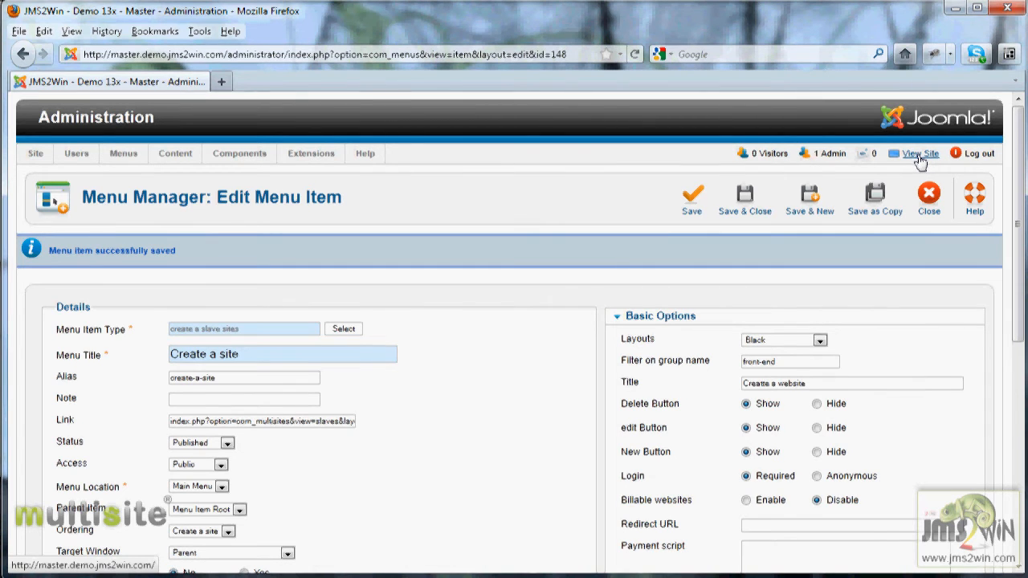
left_click(793, 362)
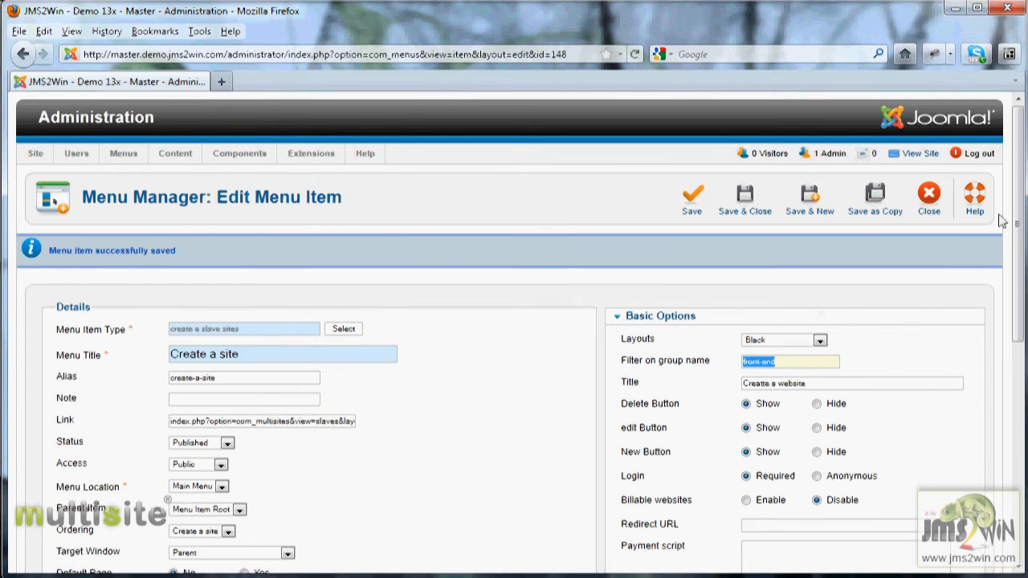
left_click(928, 199)
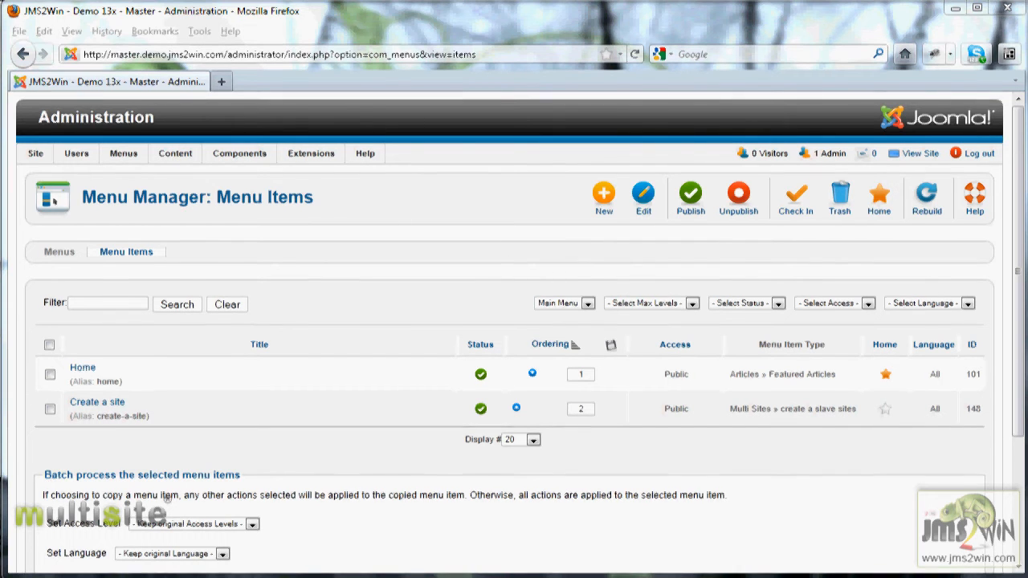
Open the Multi Sites website templates list and tick the replicMasterSubdir template
mouse_move(178, 161)
mouse_move(237, 157)
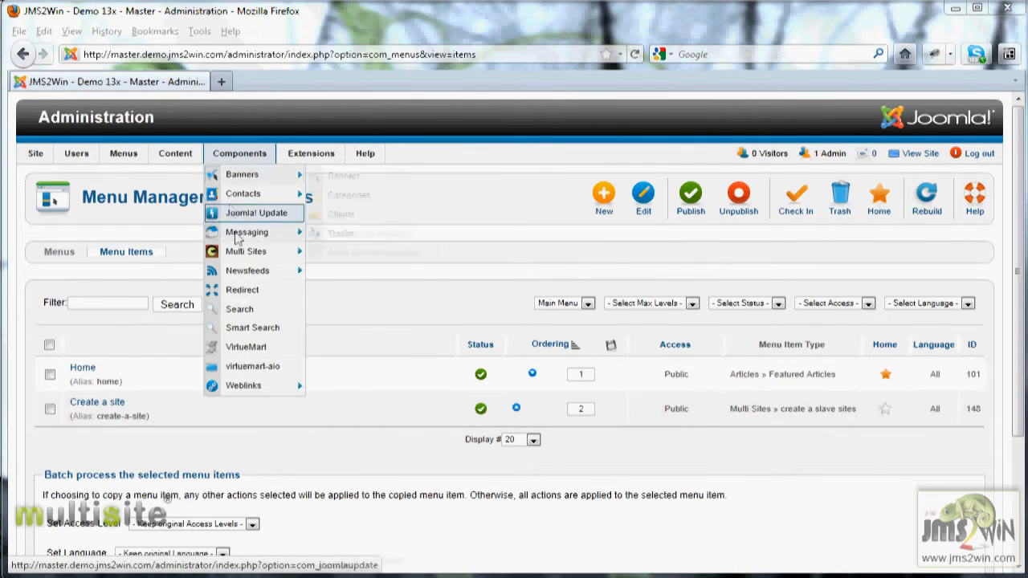
left_click(238, 254)
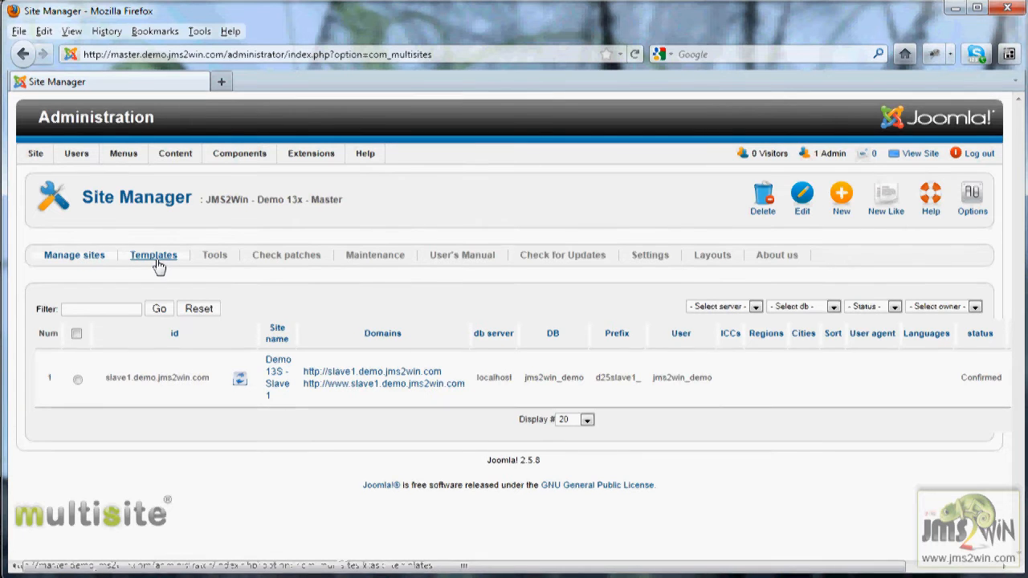
left_click(157, 262)
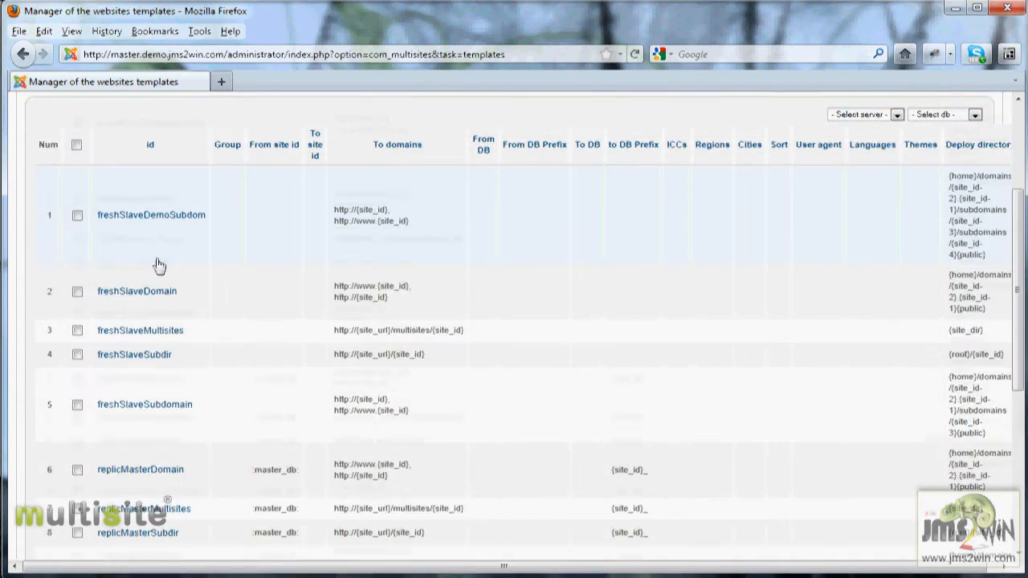
scroll(159, 263, "down", 2)
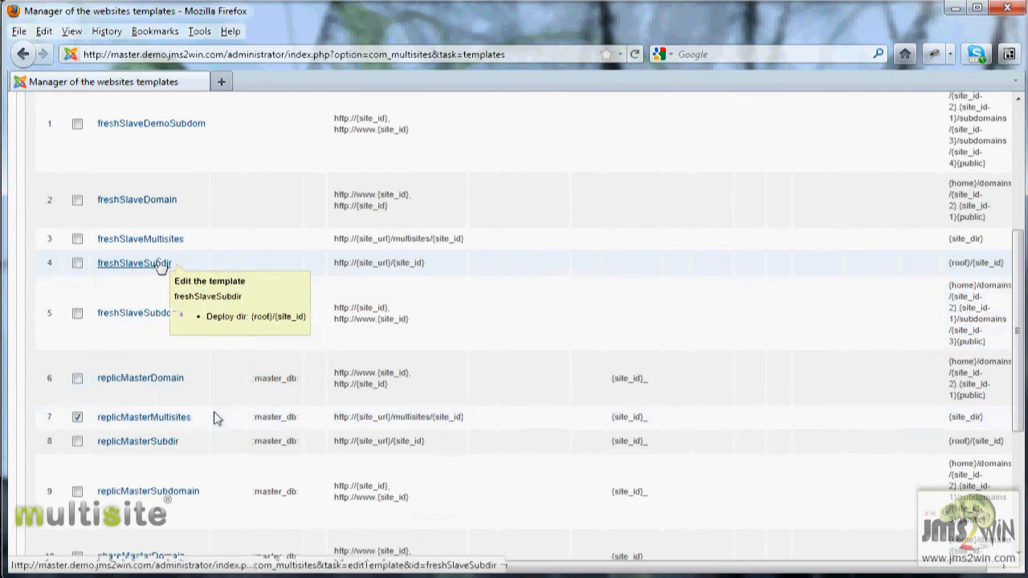
scroll(215, 418, "up", 5)
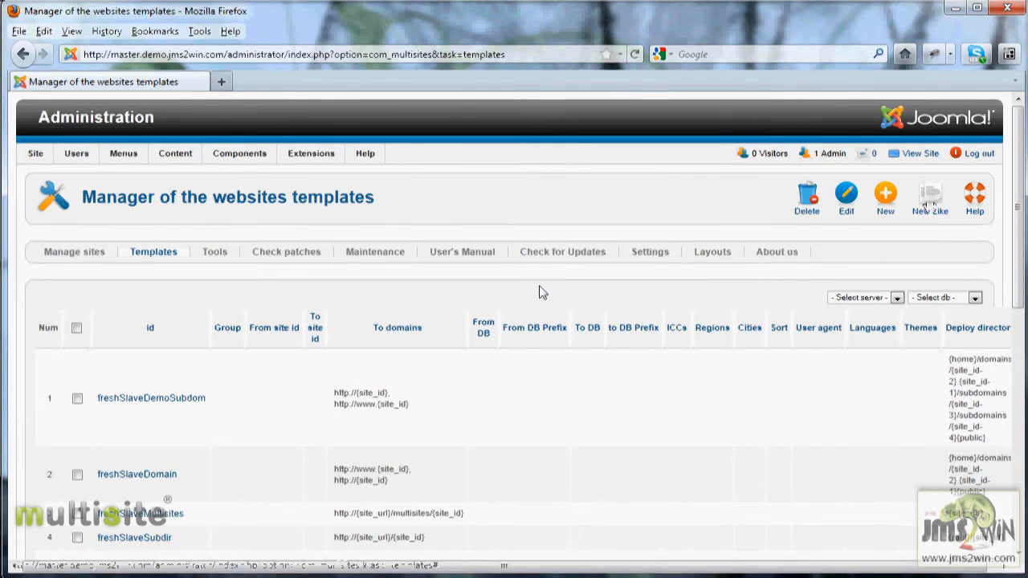
scroll(481, 275, "down", 2)
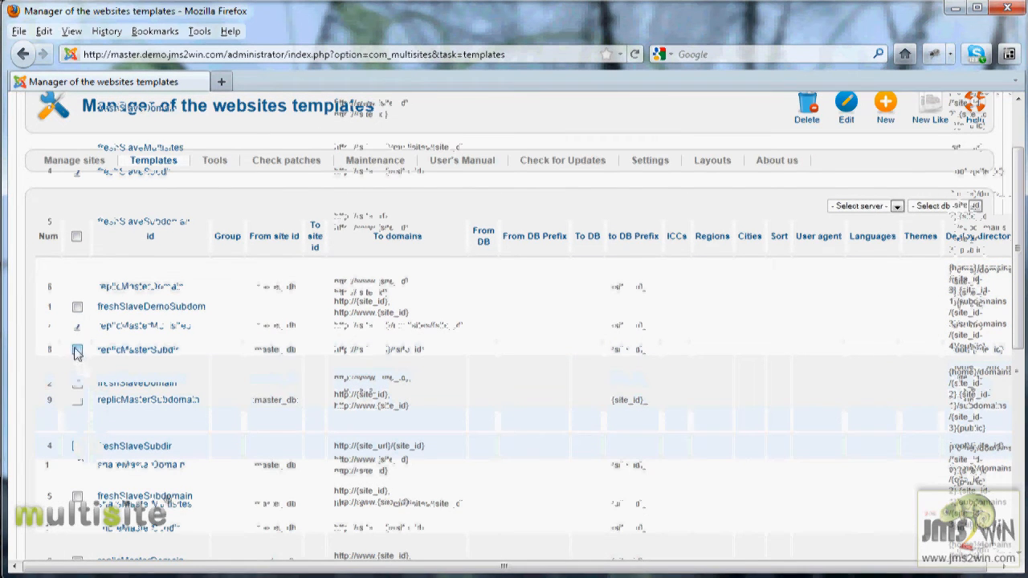
left_click(77, 350)
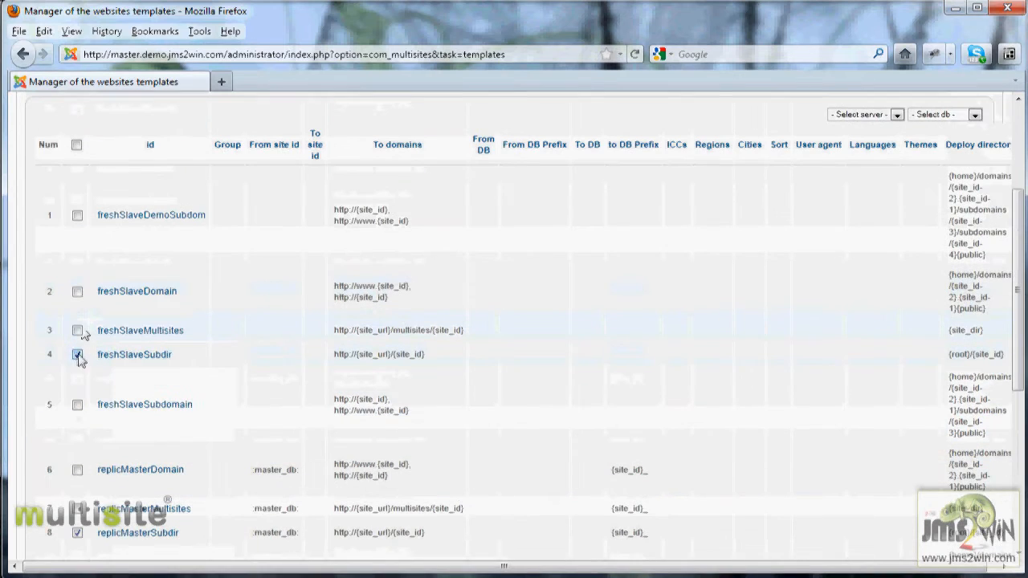
Leave only replicMasterSubdir selected and create a New Like copy of it
left_click(78, 354)
scroll(168, 362, "down", 2)
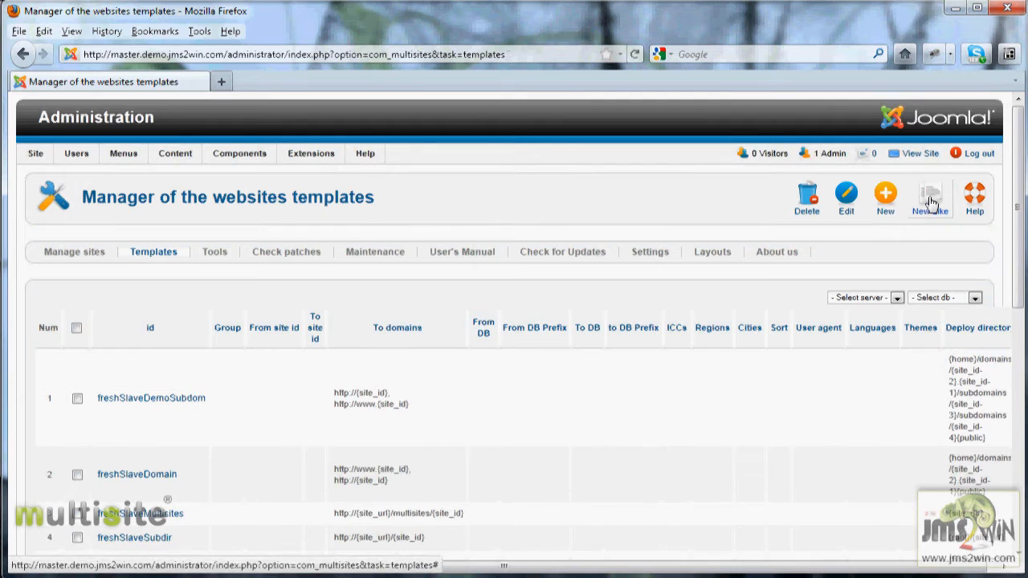
left_click(930, 203)
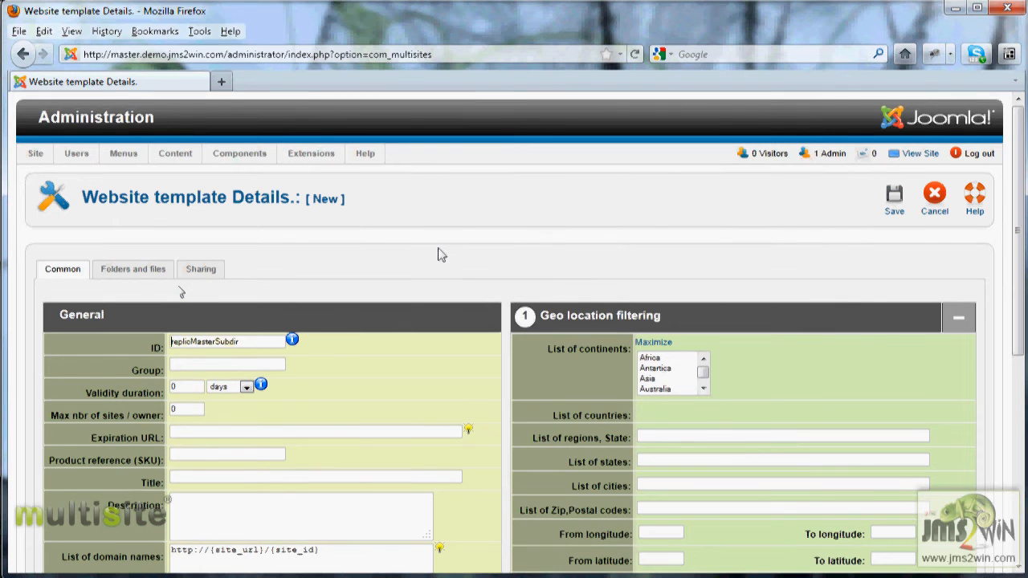
Set the template ID to fe_package1, group front-end, and title 'Package 01'
key("shift+Right")
key("shift+Right")
key("shift+Right")
key("shift+Right")
key("shift+Right")
key("shift+Right")
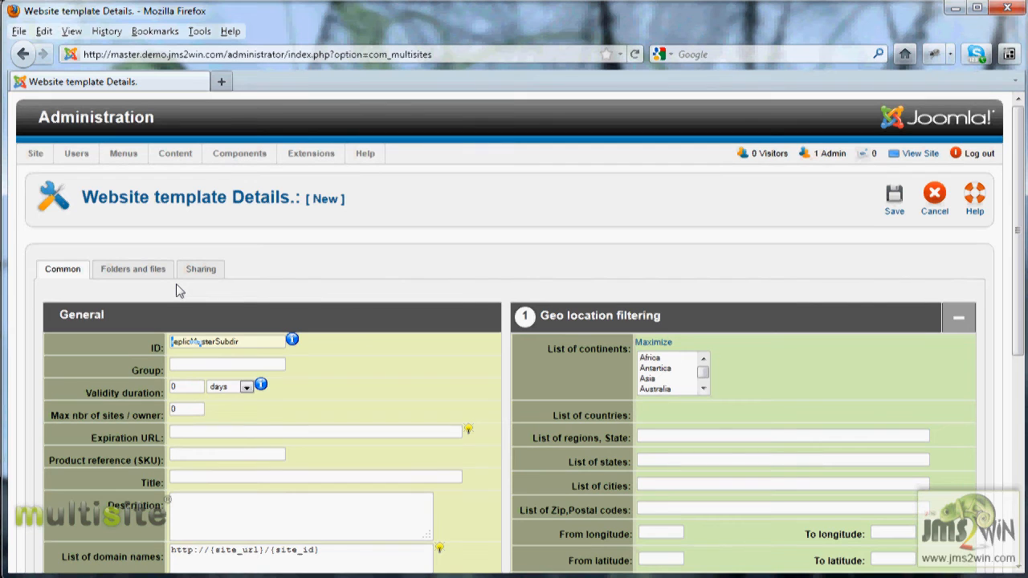
type("fe_packa")
type("ge")
type("1")
type("ont")
type("-end")
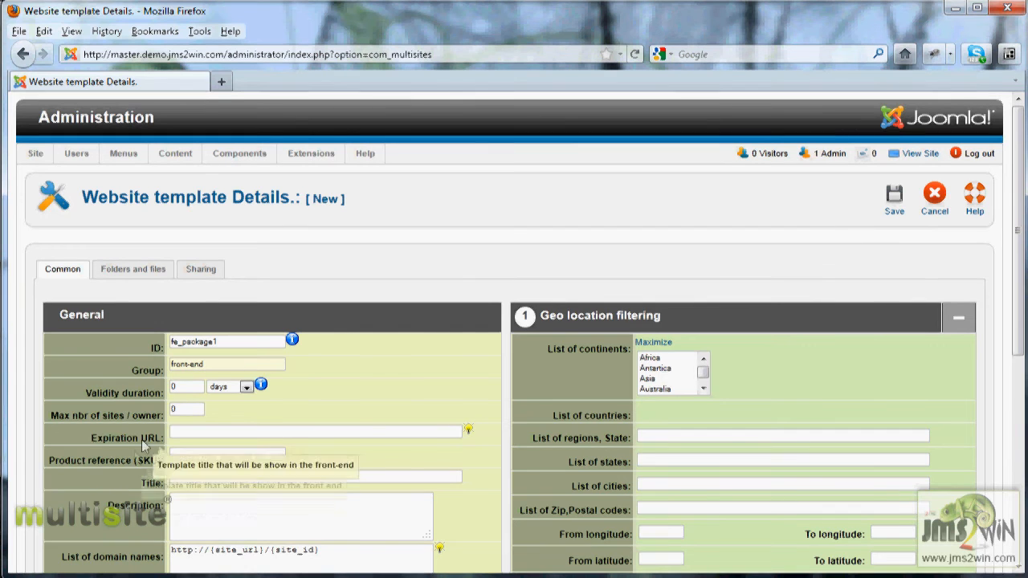
mouse_move(161, 383)
left_click(193, 477)
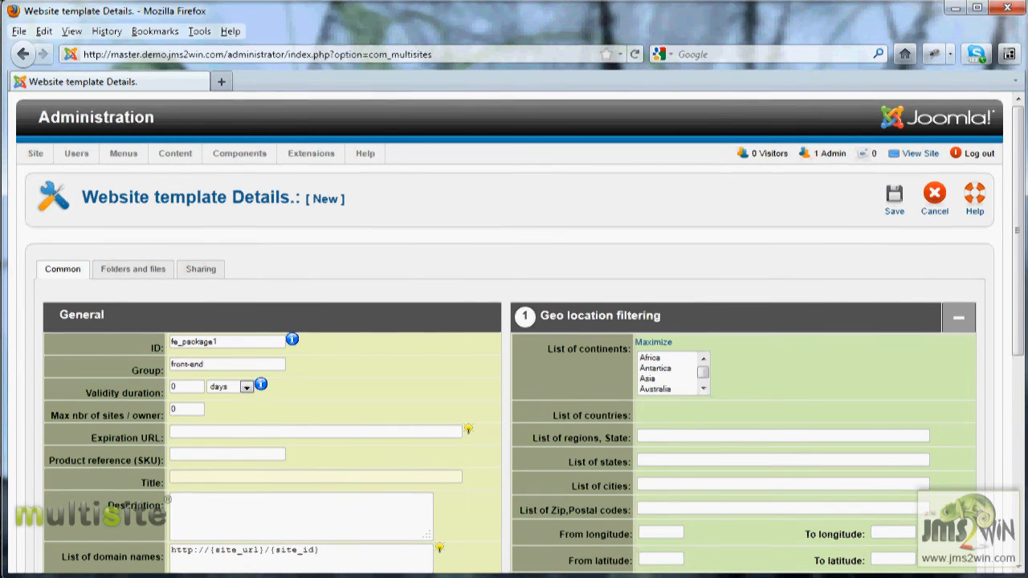
type("PAckage 01")
left_click(194, 498)
left_click(182, 475)
key("BackSpace")
type("a")
Write the template's description about package 01
left_click(245, 522)
type("Here ab")
key("BackSpace")
type("nter the")
key("BackSpace")
type("package 01 descript")
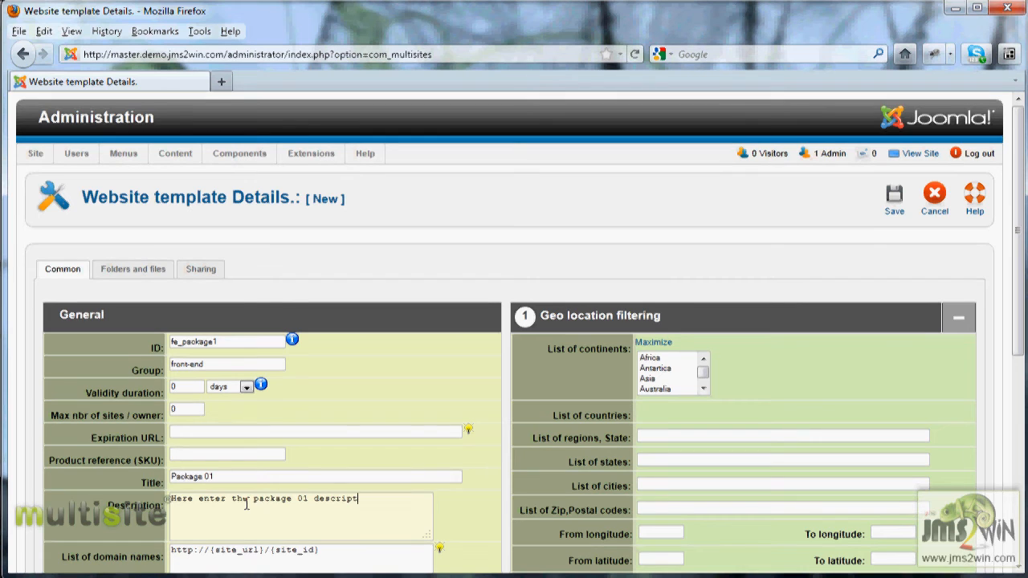
type("ion")
key("BackSpace")
key("BackSpace")
key("BackSpace")
key("BackSpace")
key("BackSpace")
key("BackSpace")
key("BackSpace")
key("BackSpace")
type("cription")
left_click(365, 549)
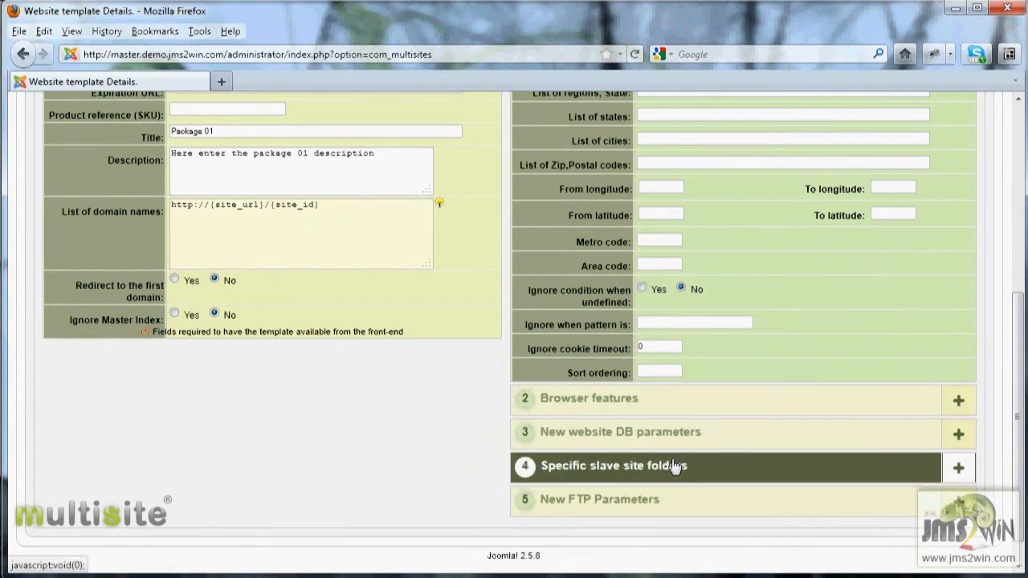
Expand the slave folders and DB parameters sections, setting To site ID to fep1{site_prefix}
left_click(672, 465)
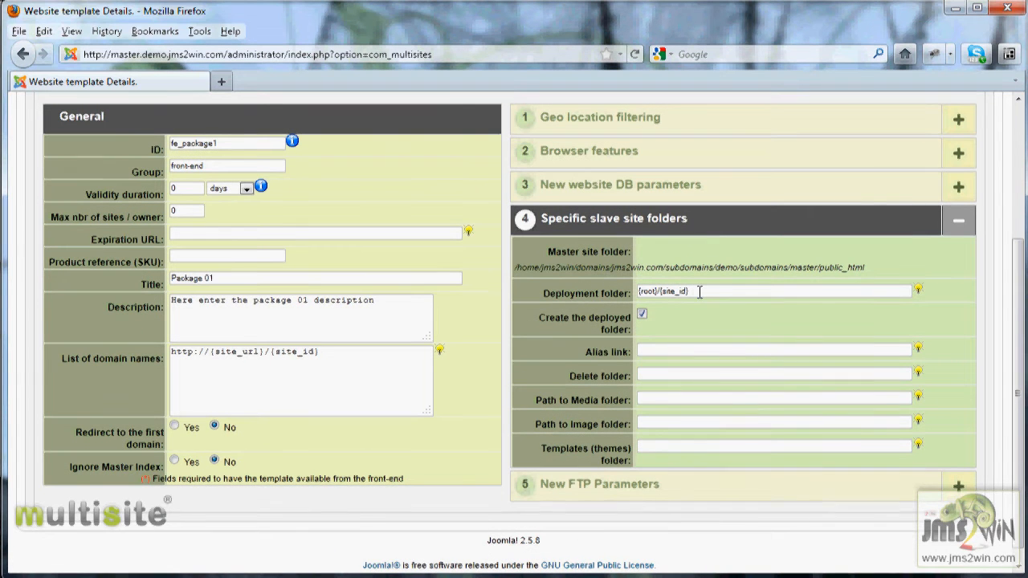
mouse_move(602, 330)
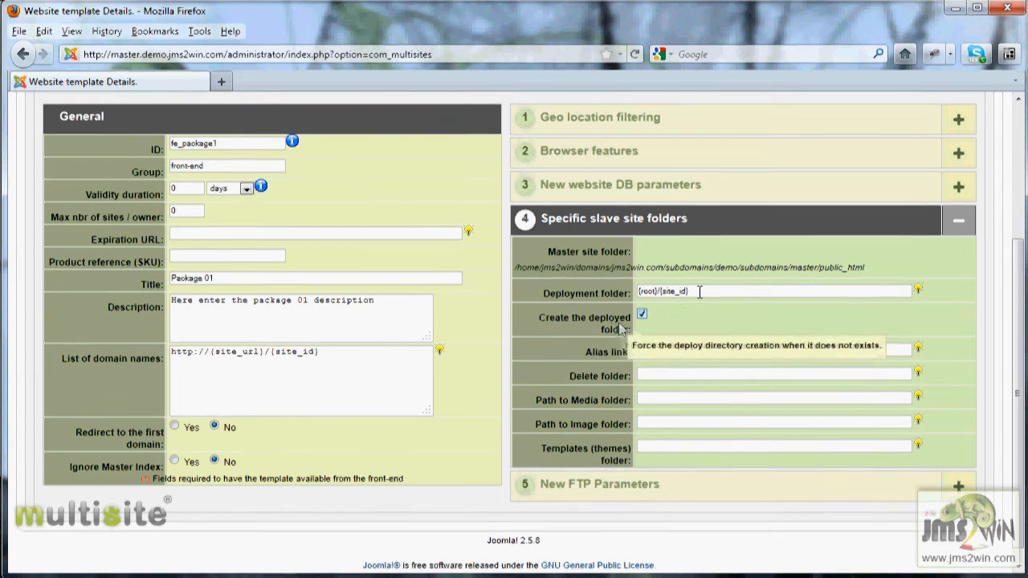
left_click(651, 188)
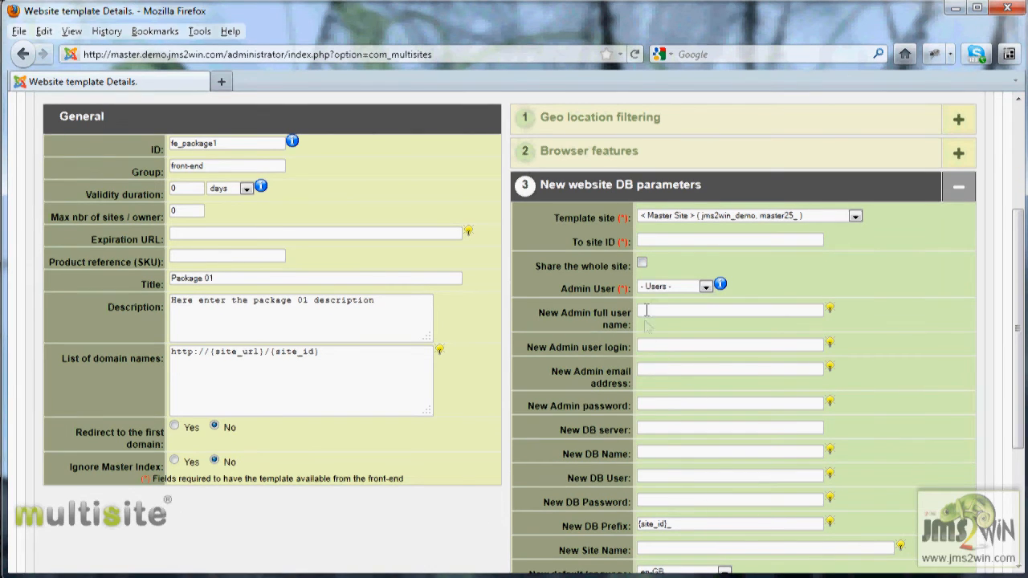
left_click(658, 240)
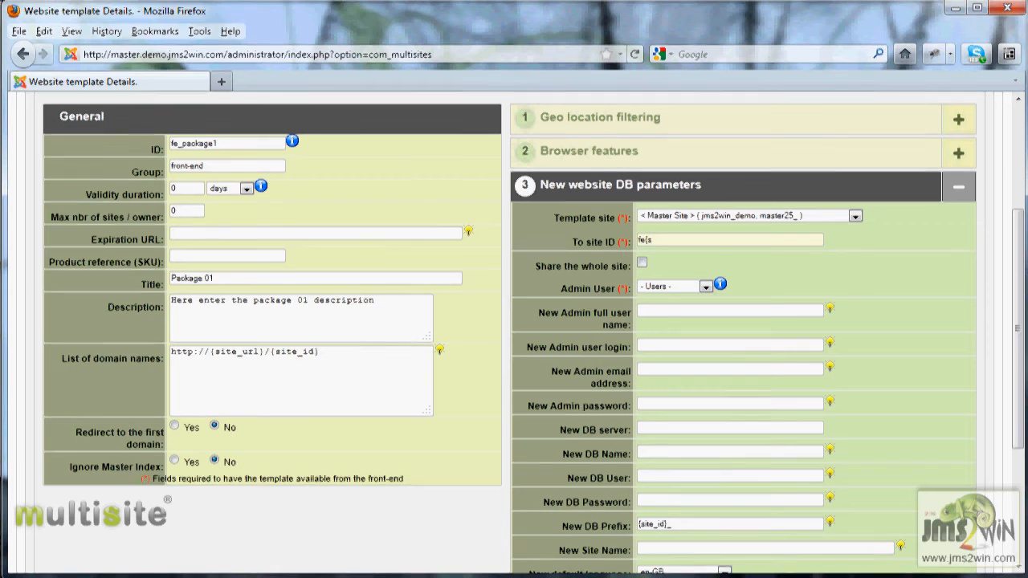
type("ite_prefix}")
key("Left")
left_click_drag(1017, 436, 1018, 478)
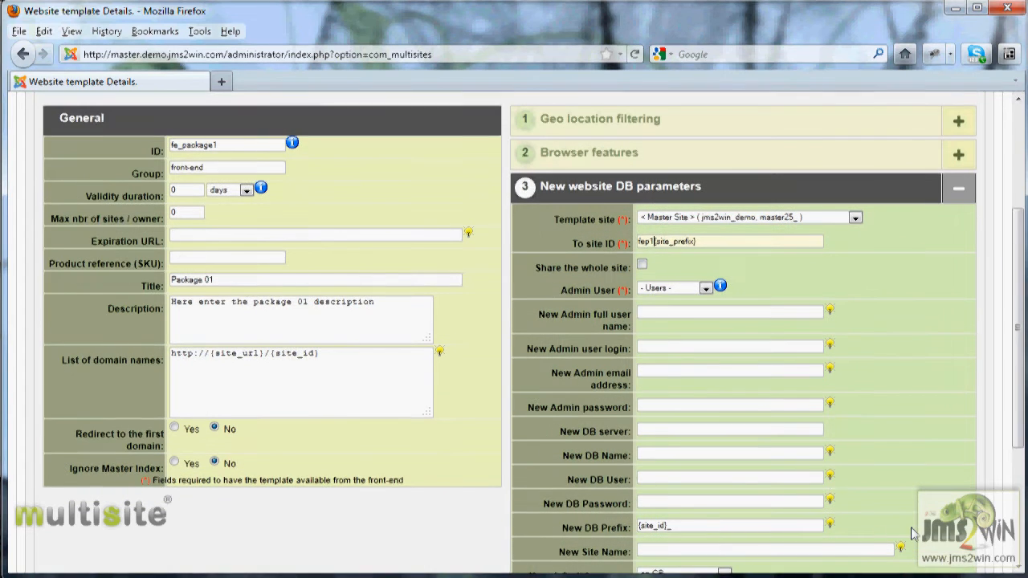
mouse_move(1020, 363)
left_mouse_down()
mouse_move(1013, 425)
mouse_move(1011, 354)
left_mouse_up()
Review the template's admin user list and leave it unchanged
mouse_move(585, 319)
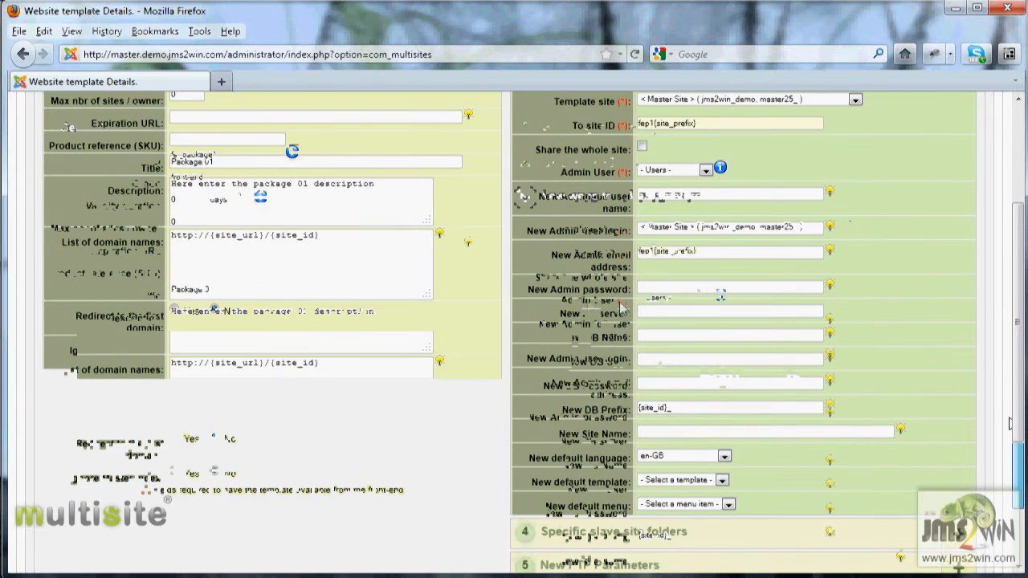
scroll(691, 305, "up", 3)
left_click(705, 298)
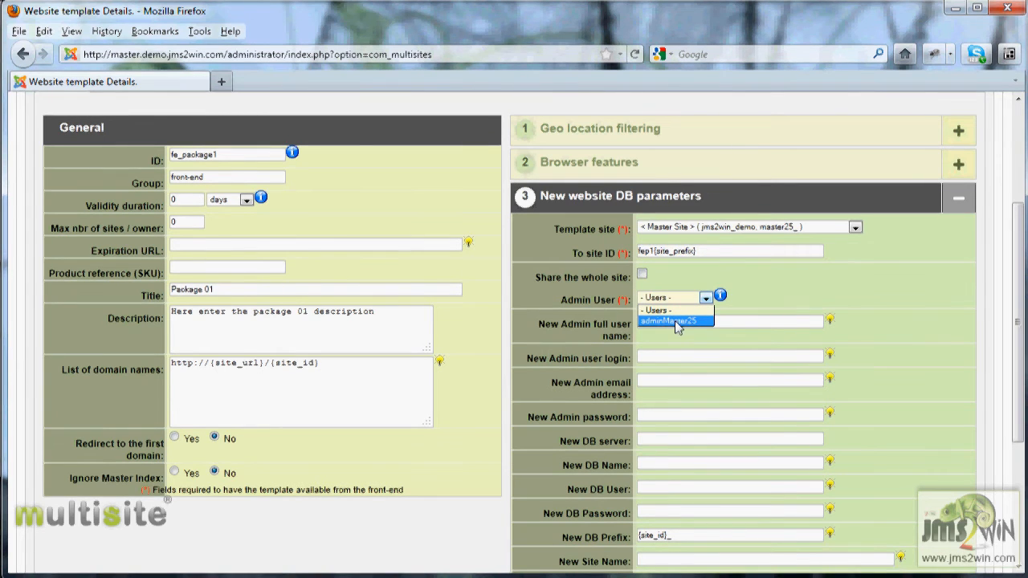
left_click(592, 299)
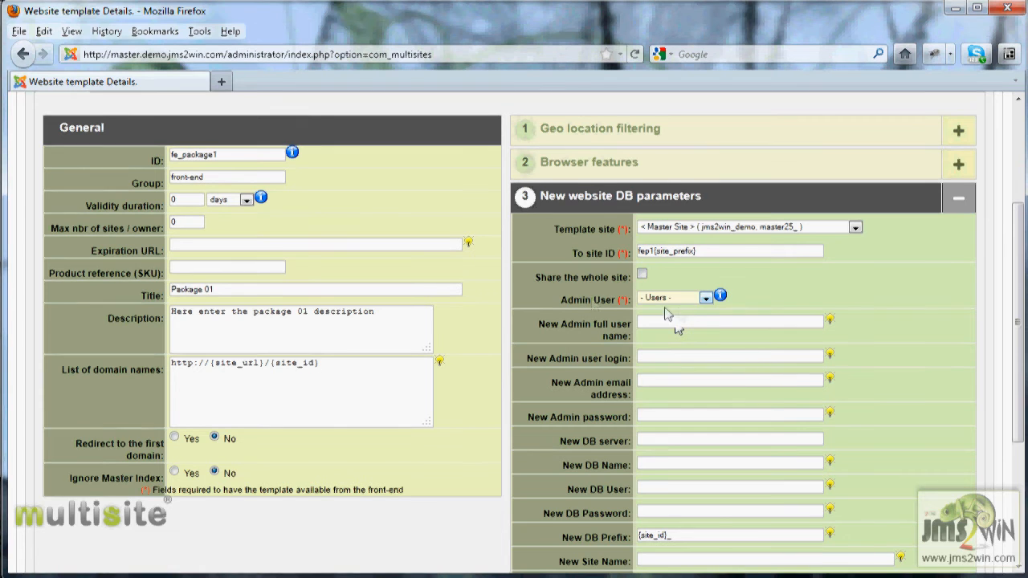
left_click(705, 297)
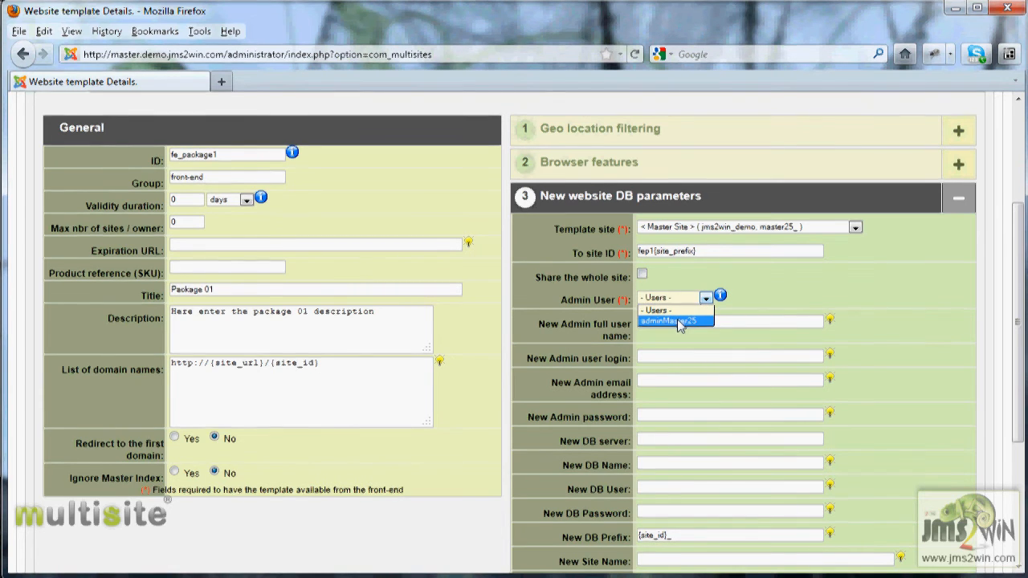
left_click(590, 304)
mouse_move(602, 332)
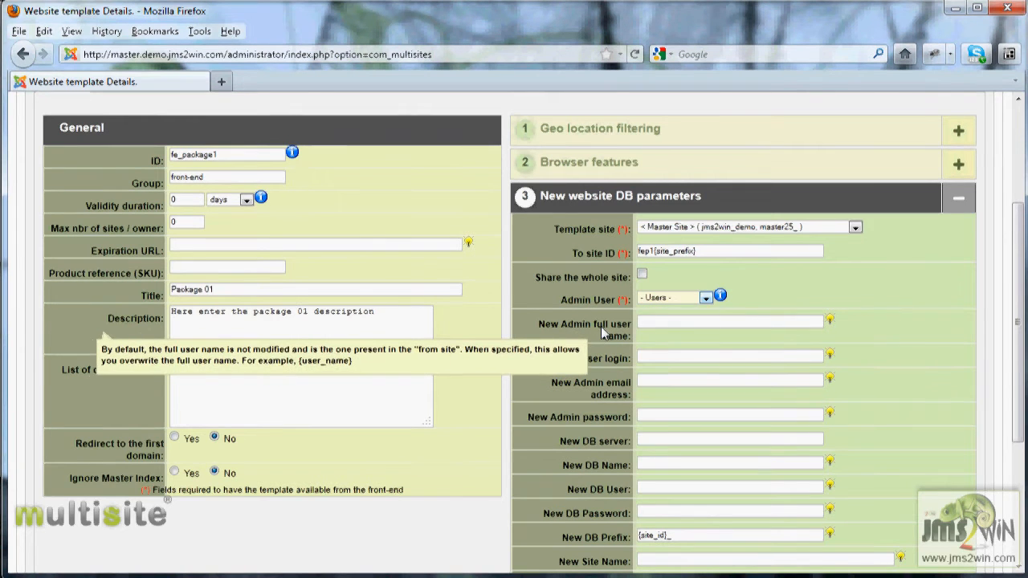
Copy the template from slave1.demo.jms2win.com, choosing that slave site's admin user instead of Master Site
left_click(855, 228)
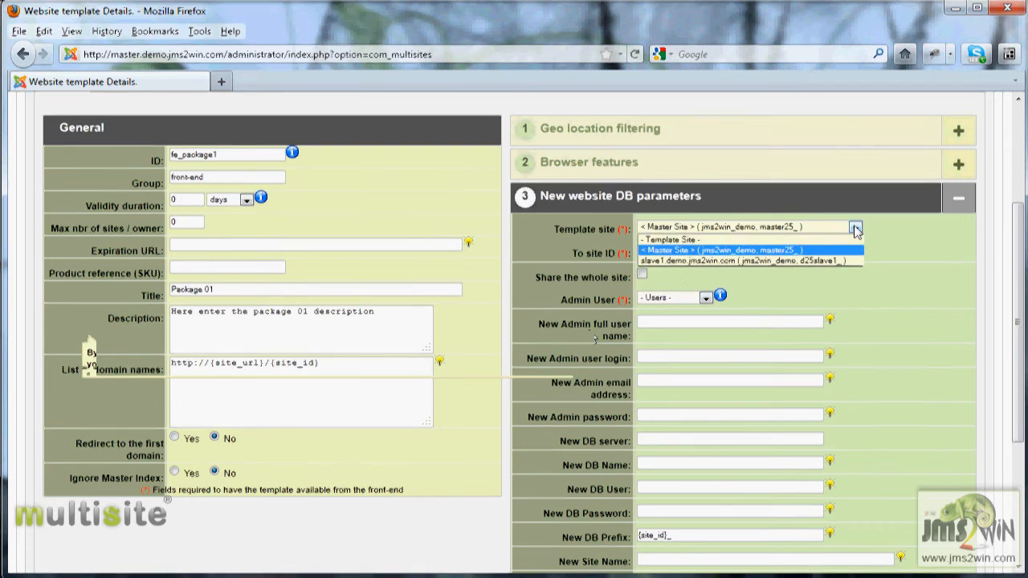
left_click(709, 262)
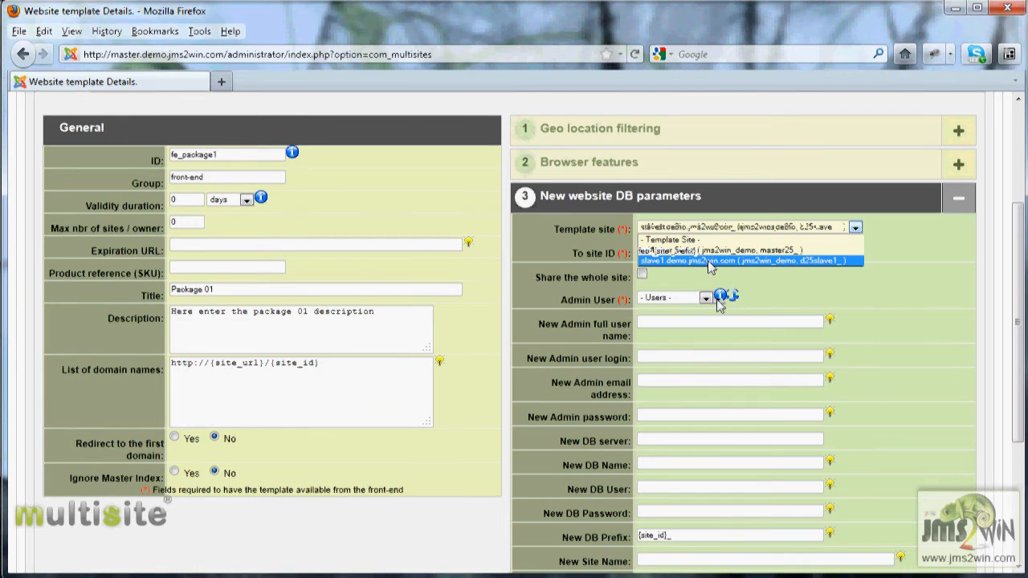
left_click(717, 298)
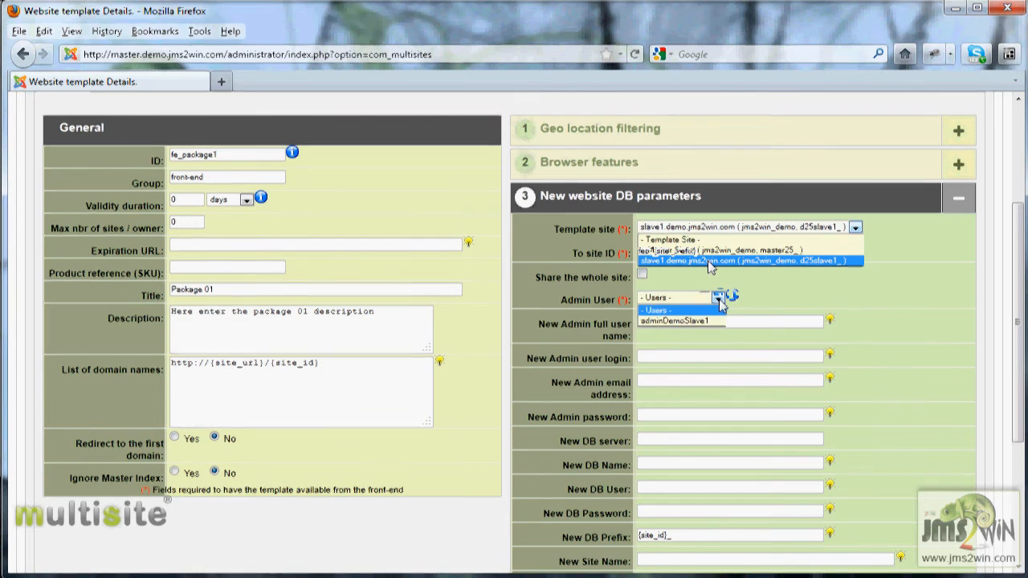
left_click(682, 321)
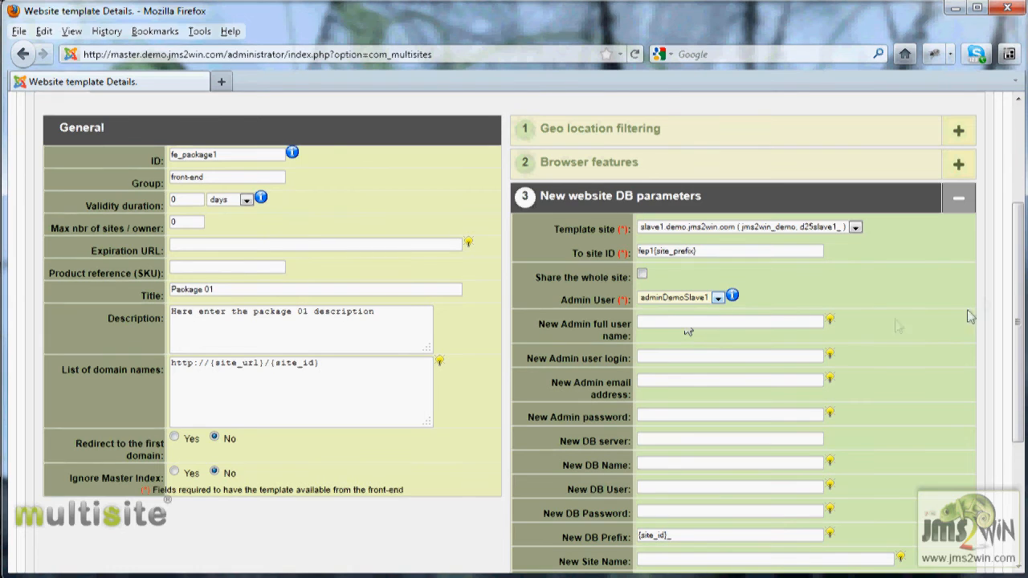
left_click_drag(1018, 288, 980, 306)
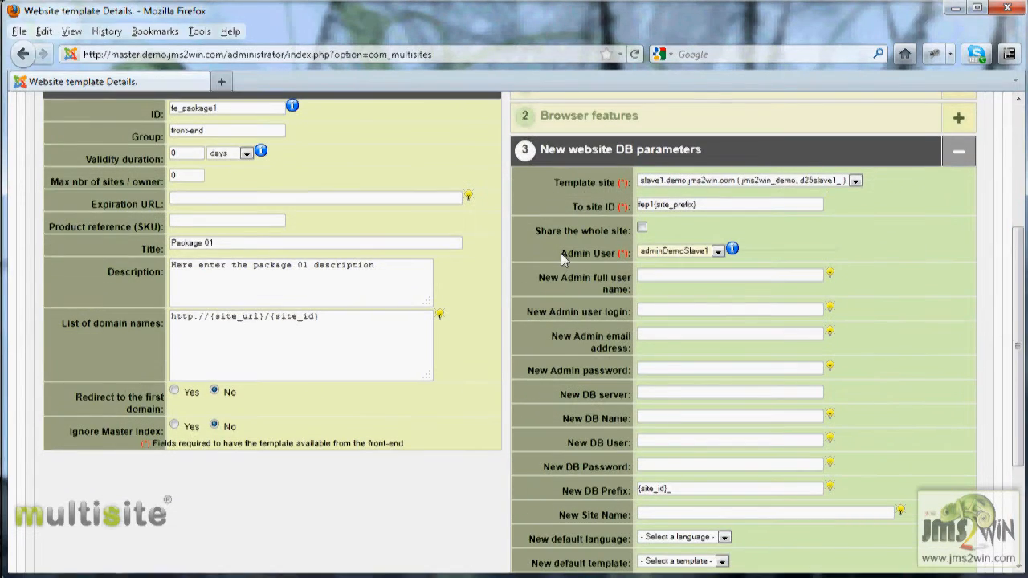
Read the field help tips and expand the Specific slave site folders section
mouse_move(567, 197)
mouse_move(606, 183)
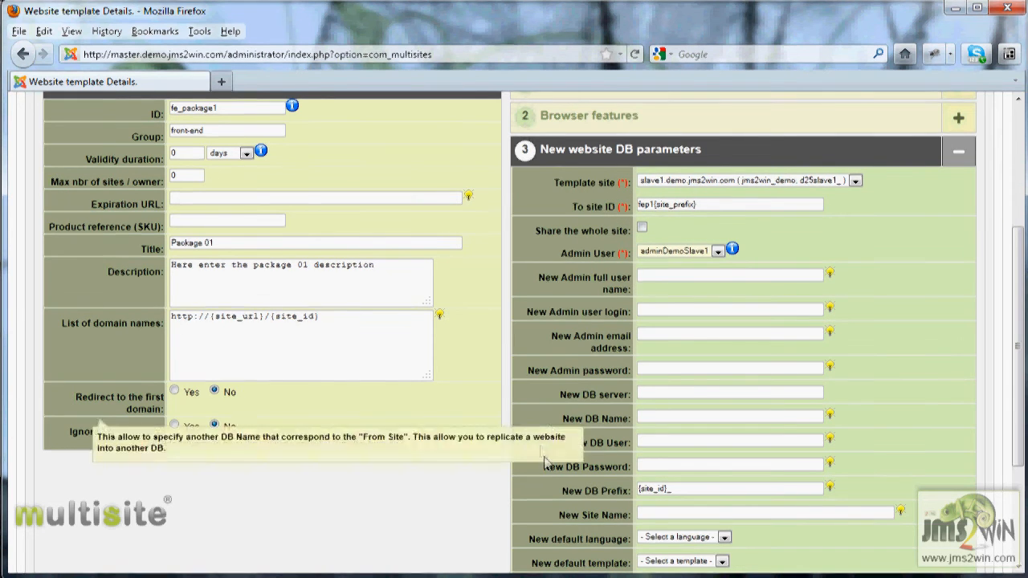
mouse_move(567, 474)
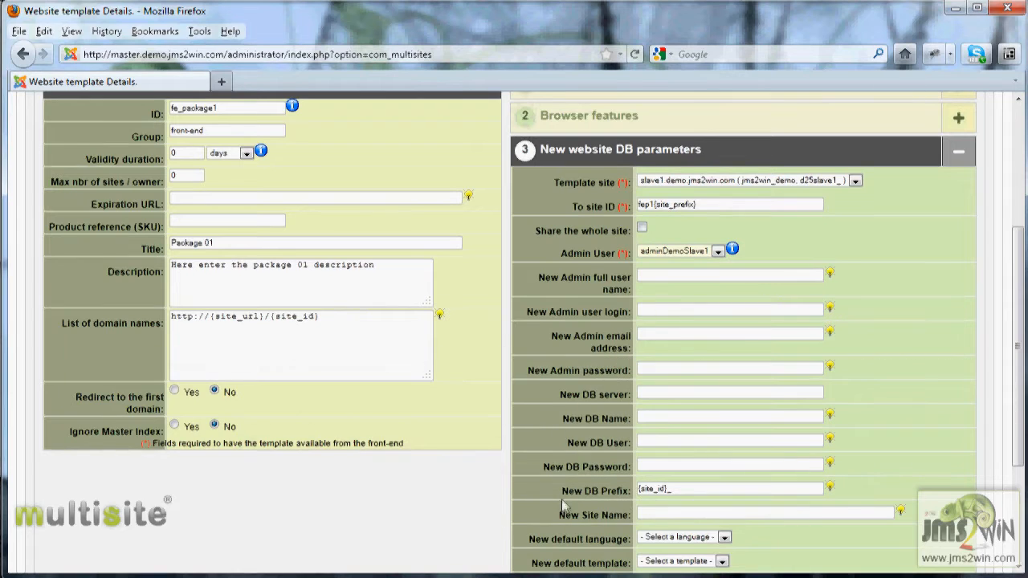
double_click(581, 493)
scroll(584, 494, "down", 3)
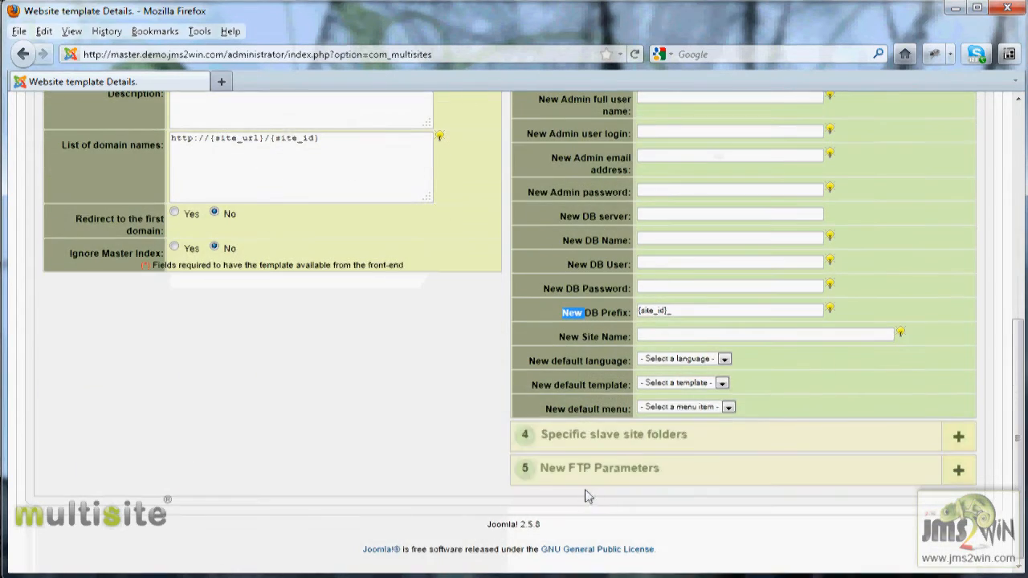
left_click(592, 426)
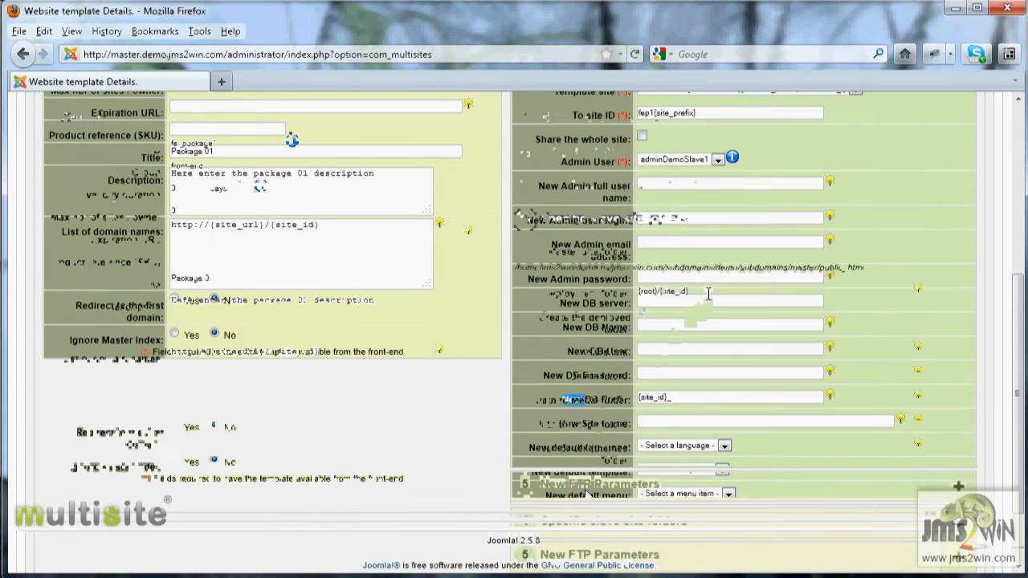
Review the {root}/{site_id} folder path and domain pattern, then open the public front end in a new tab
left_click(708, 294)
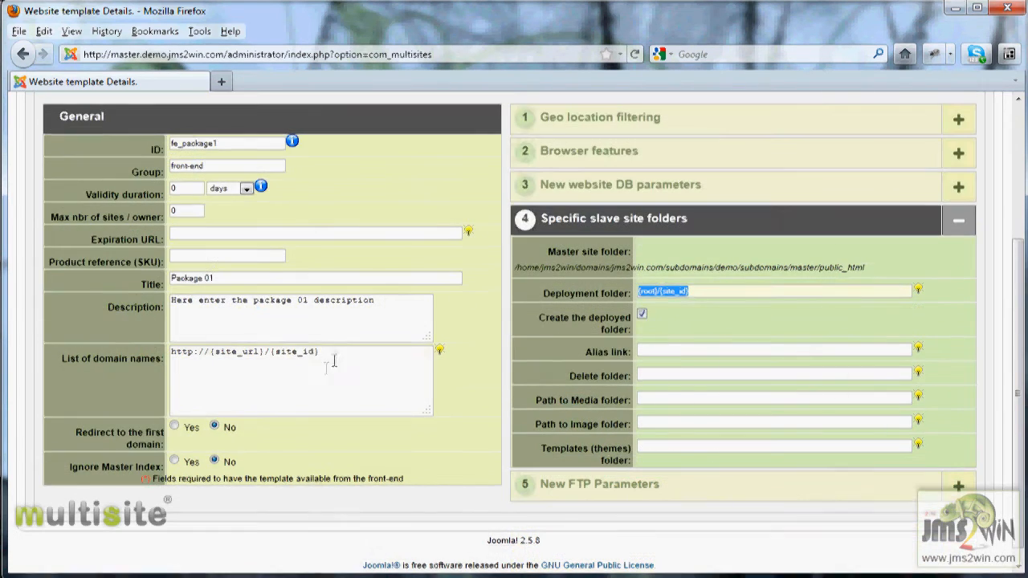
left_click_drag(329, 351, 153, 357)
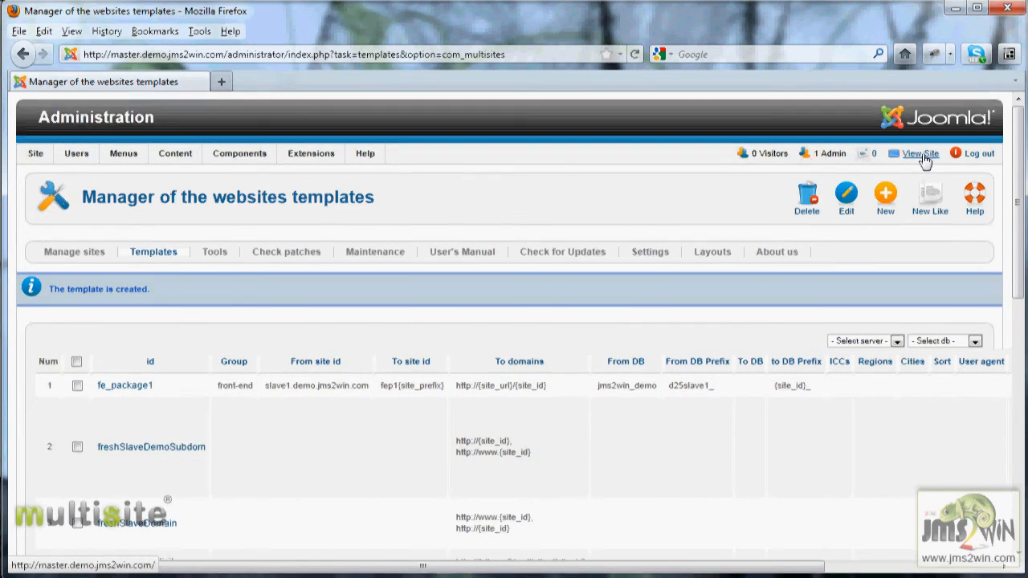
left_click(920, 154)
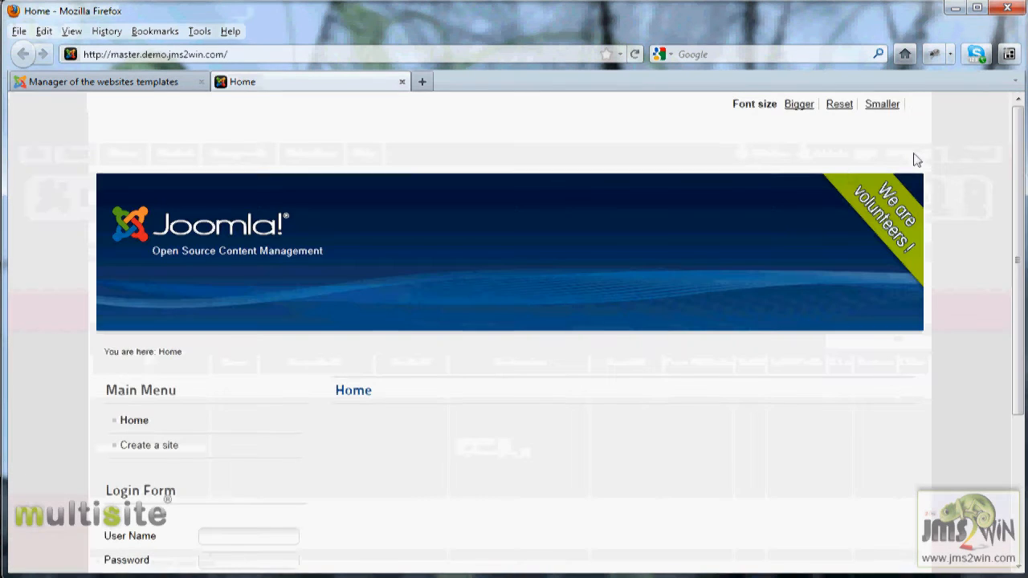
Log in on the front end with the saved administrator user name and password, declining to remember the password
scroll(206, 415, "down", 4)
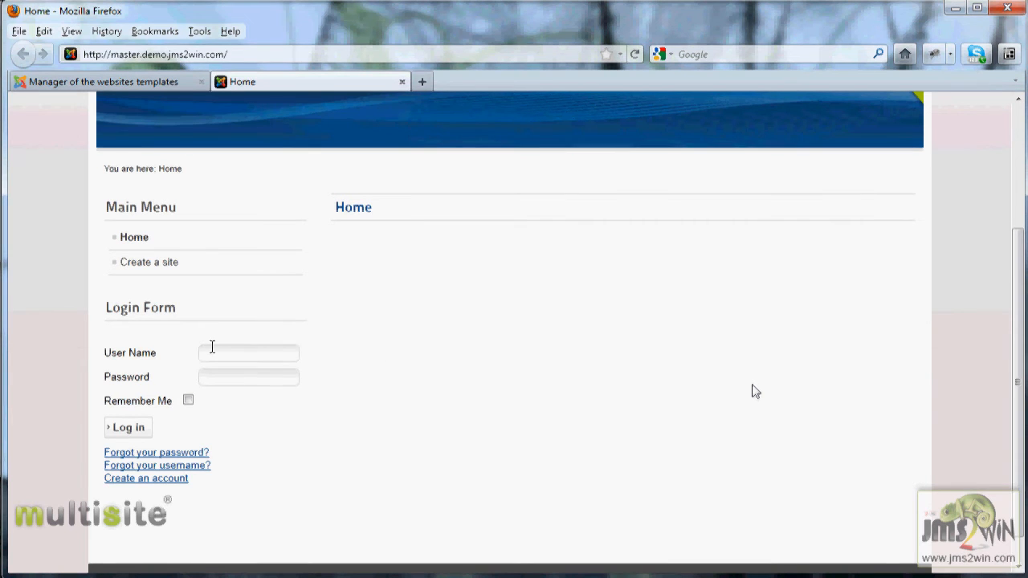
left_click(214, 354)
type("adm")
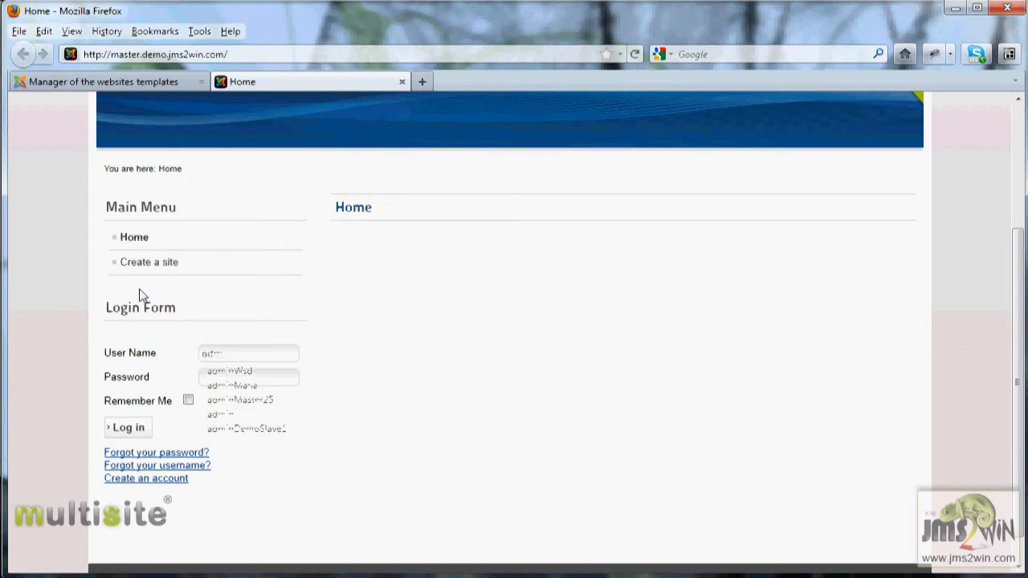
type("inM")
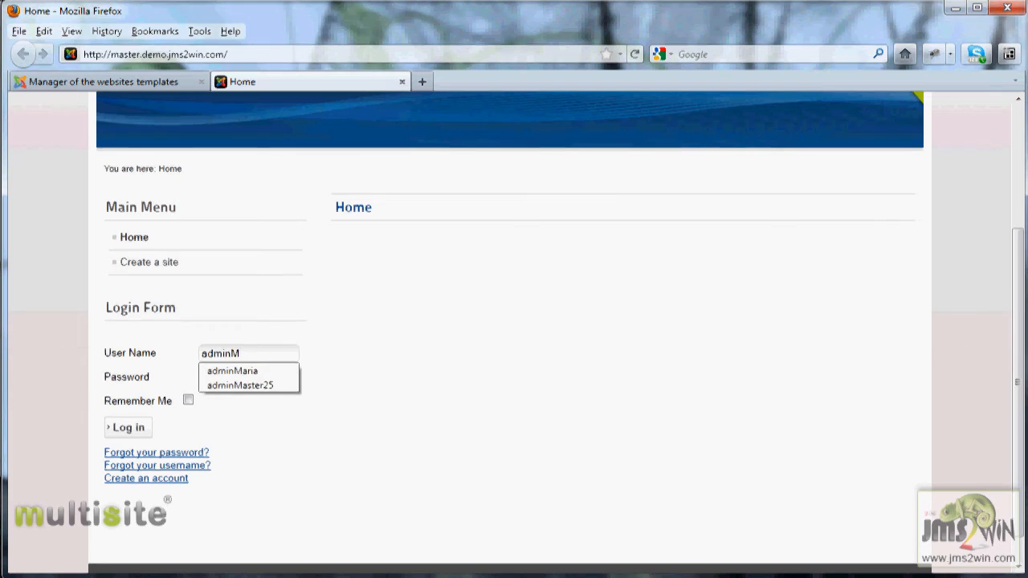
key("Down")
key("Down")
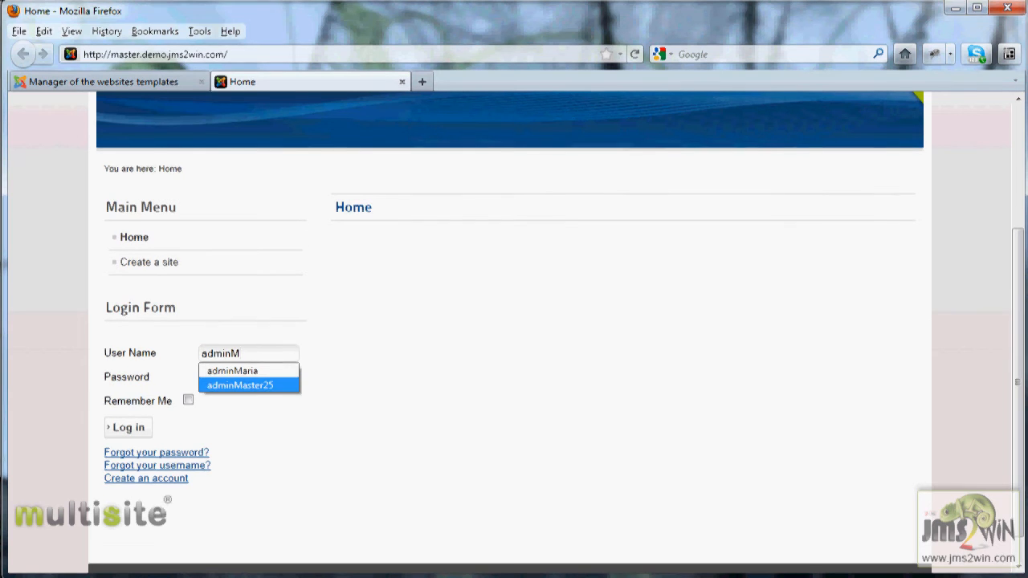
key("Return")
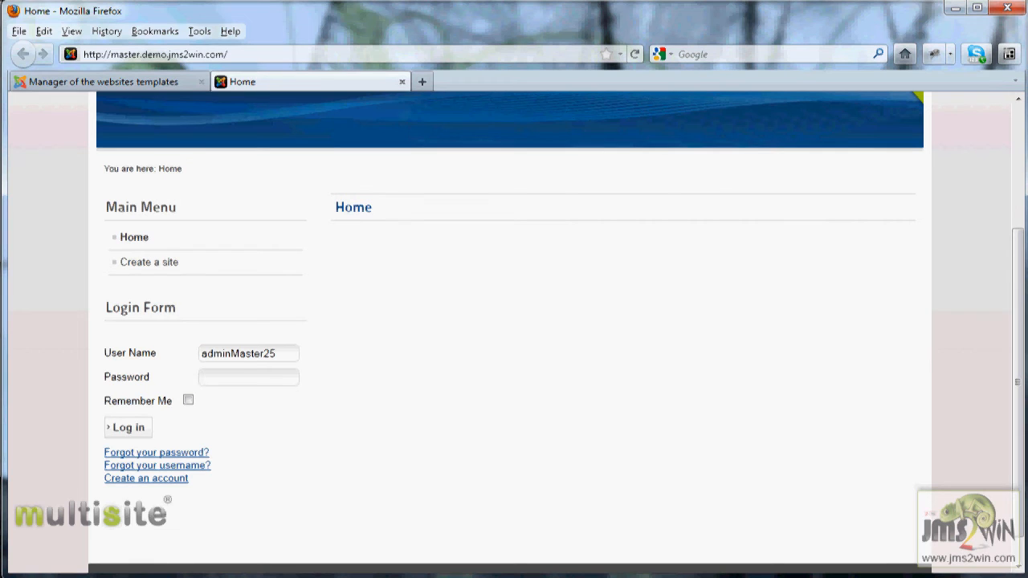
type("123456")
left_click(130, 428)
left_click(354, 94)
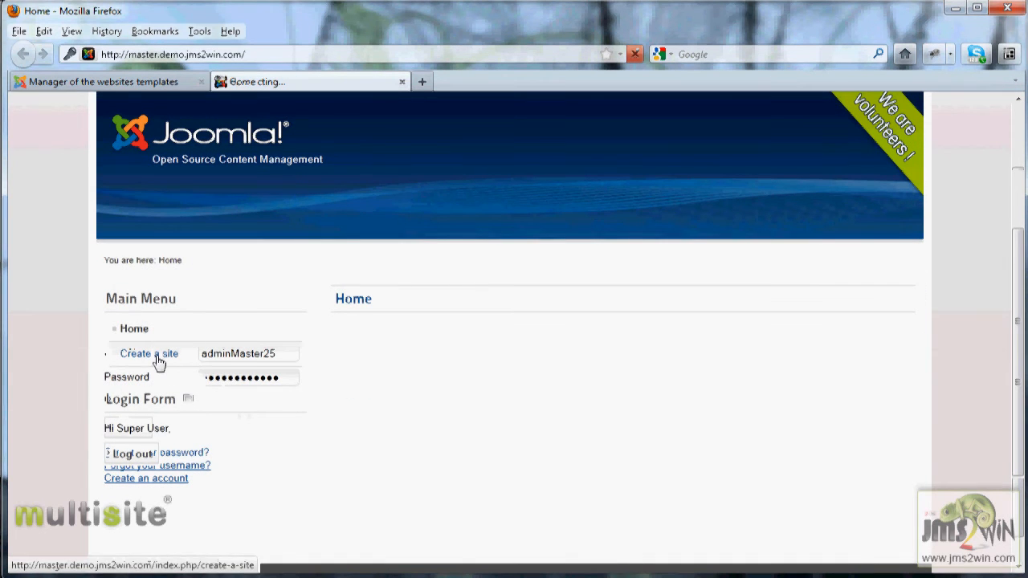
Confirm the Create a site form offers the Package 01 template, then return to the administration tab
left_click(157, 361)
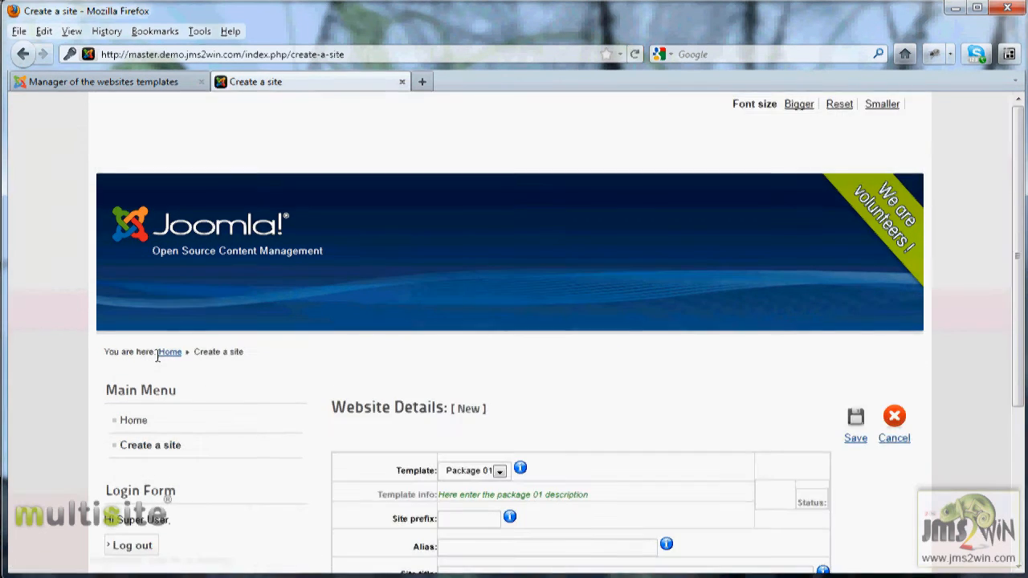
left_click(499, 472)
left_click(500, 473)
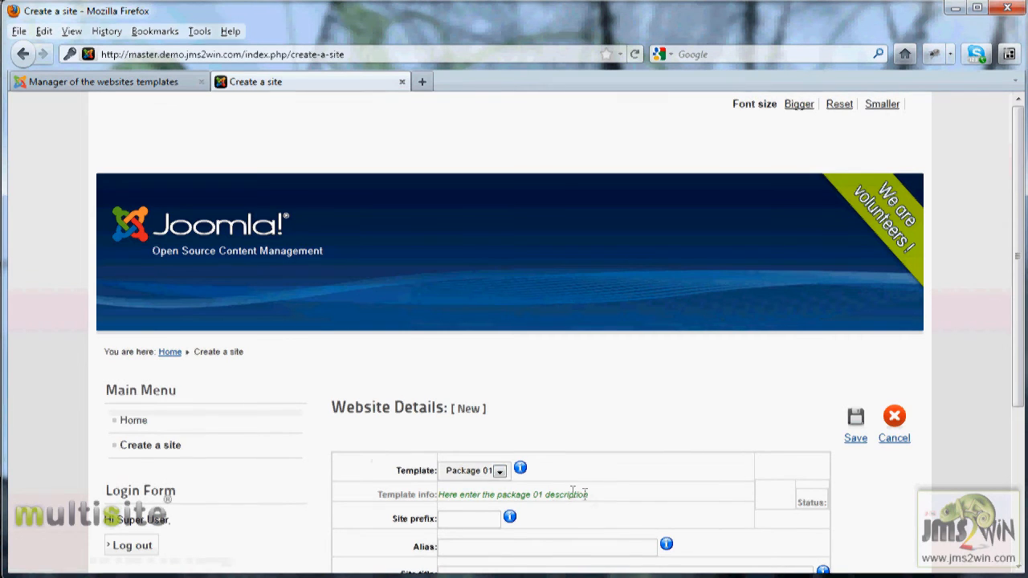
left_click_drag(594, 499, 428, 496)
scroll(434, 481, "down", 4)
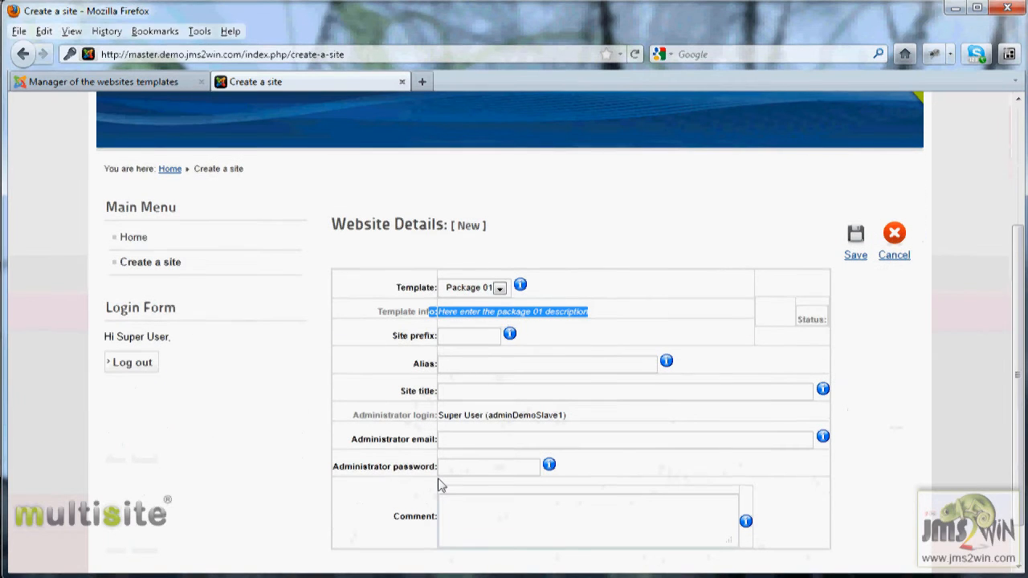
left_click_drag(358, 418, 396, 423)
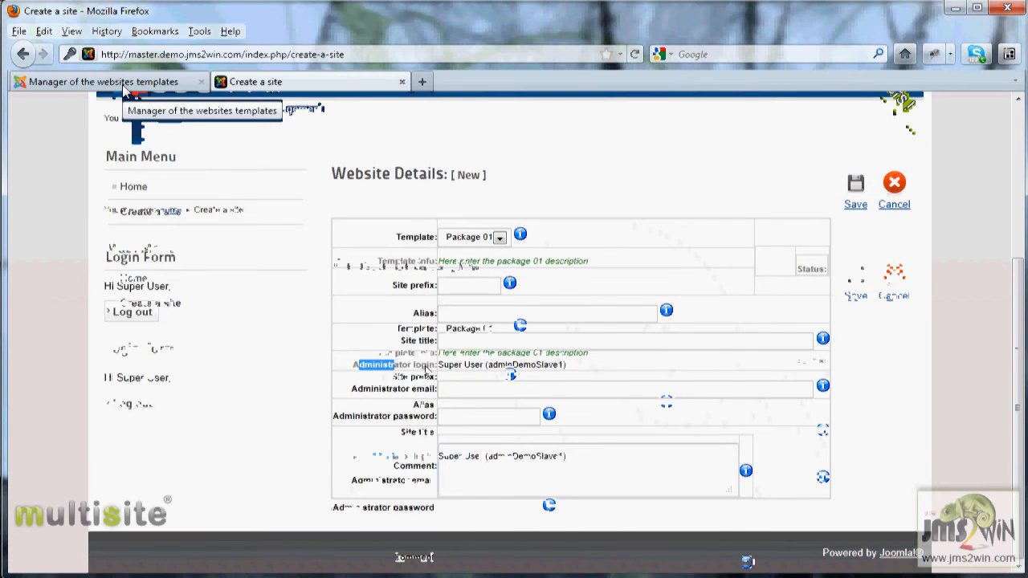
left_click(123, 87)
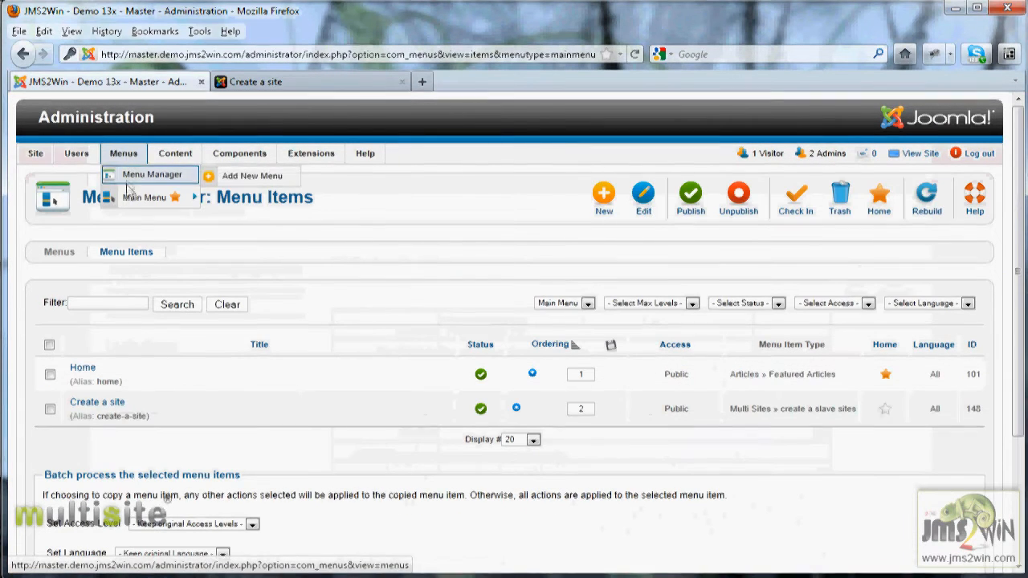
mouse_move(134, 199)
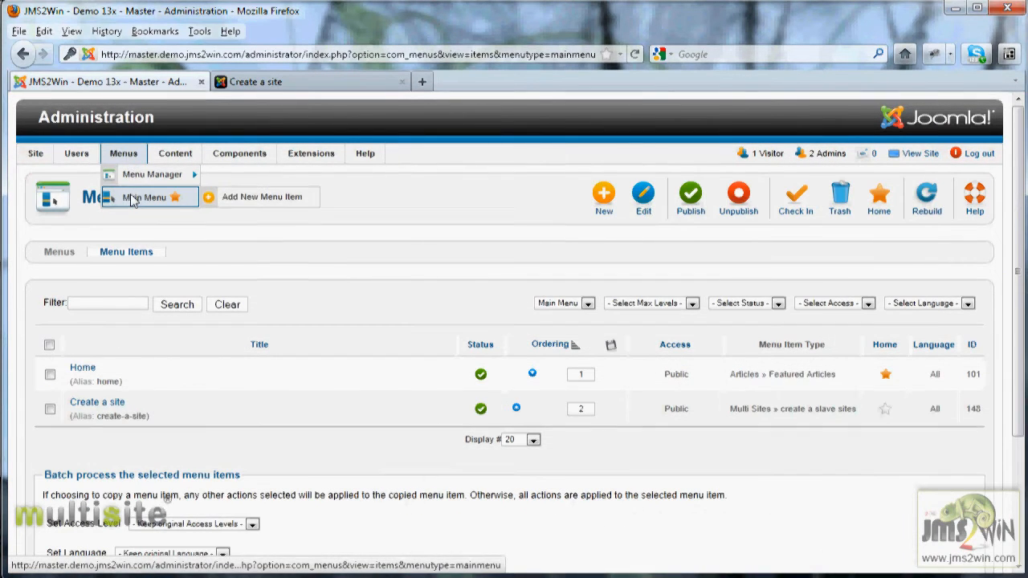
In the Create a site menu item's advanced options, set the Alias field to Hide
left_click(134, 199)
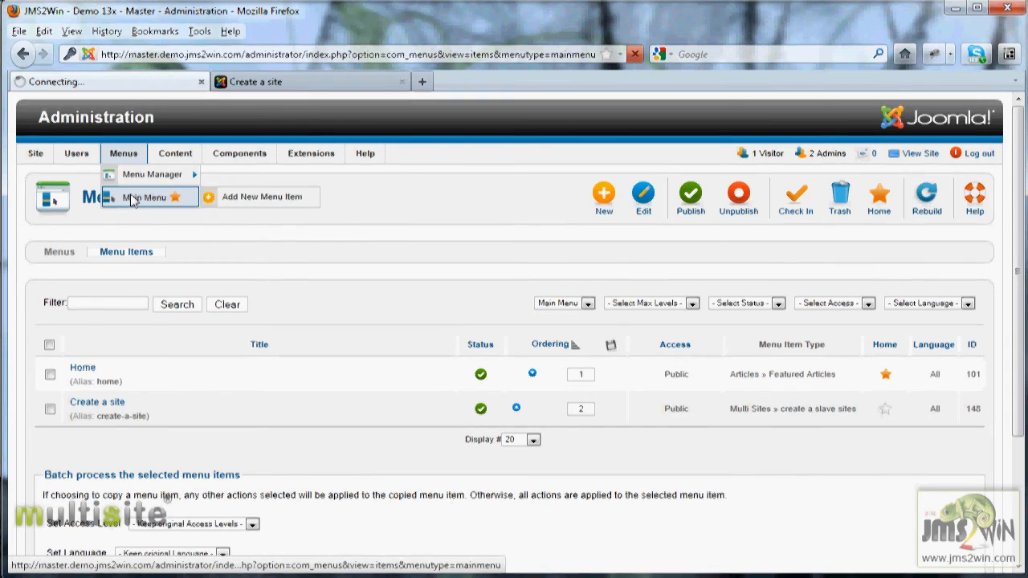
left_click(103, 406)
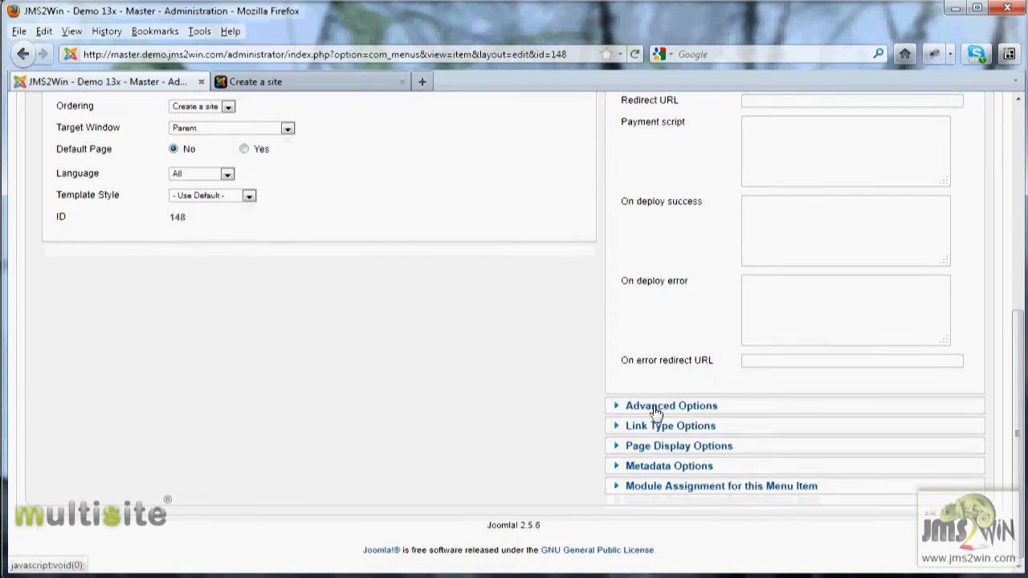
left_click(671, 405)
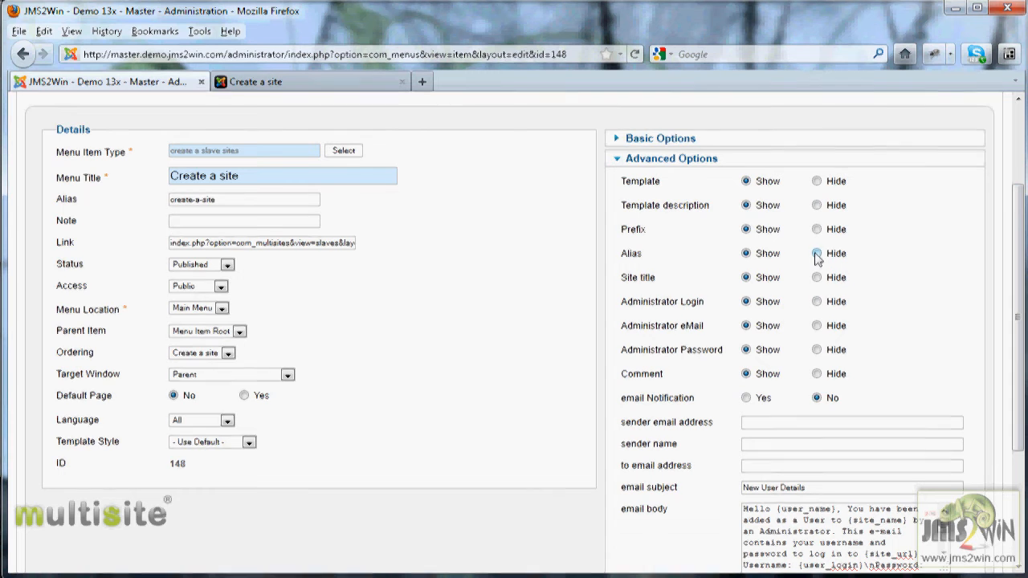
left_click(817, 253)
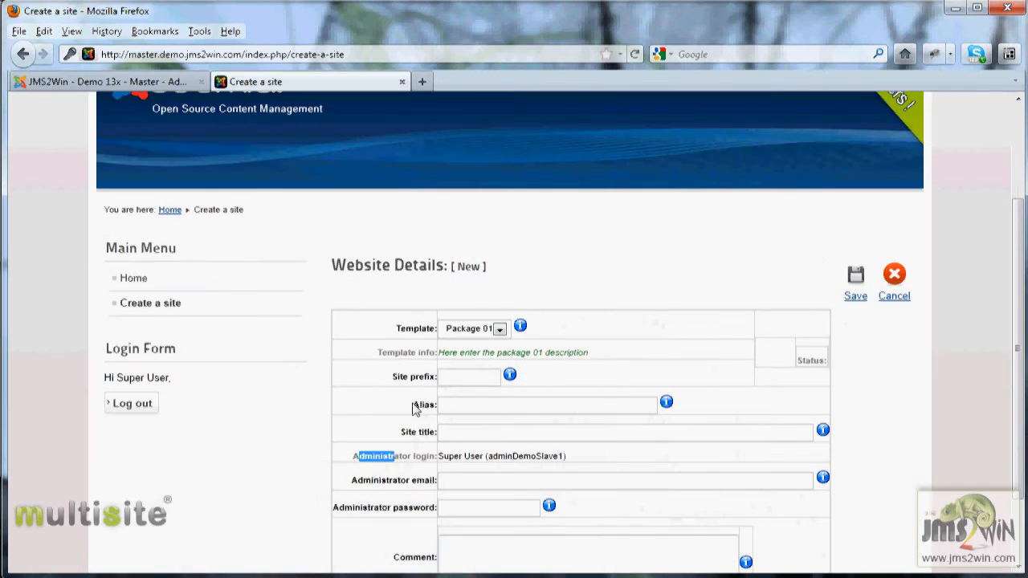
left_click(96, 76)
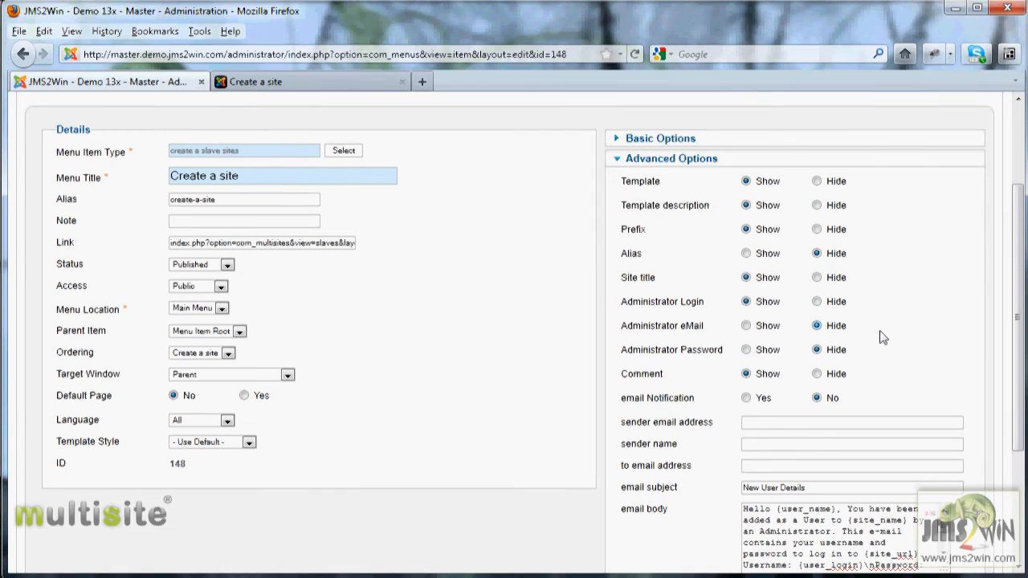
scroll(882, 333, "up", 3)
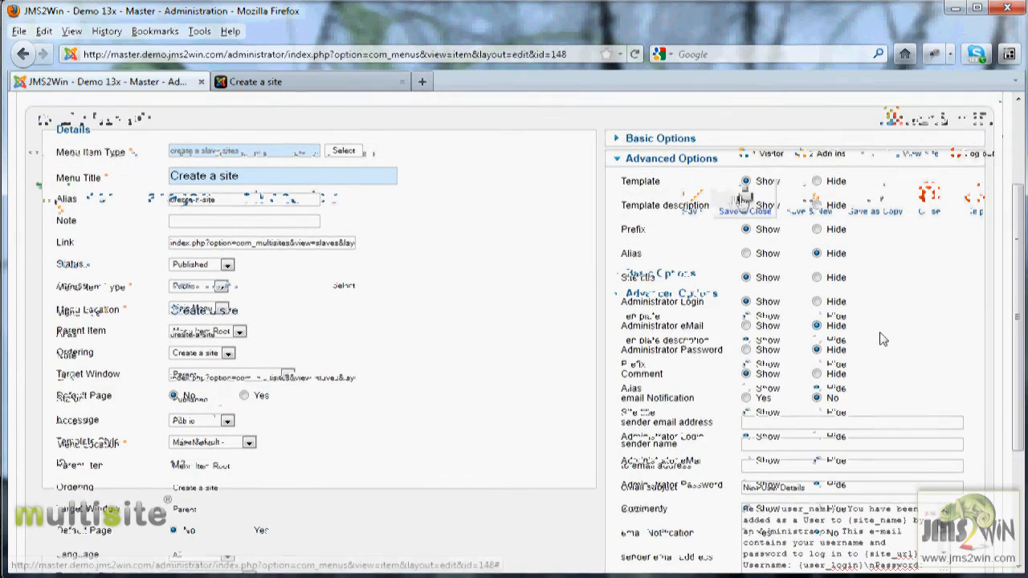
Save and close the menu item, then reload the front-end Create a site form
left_click(742, 197)
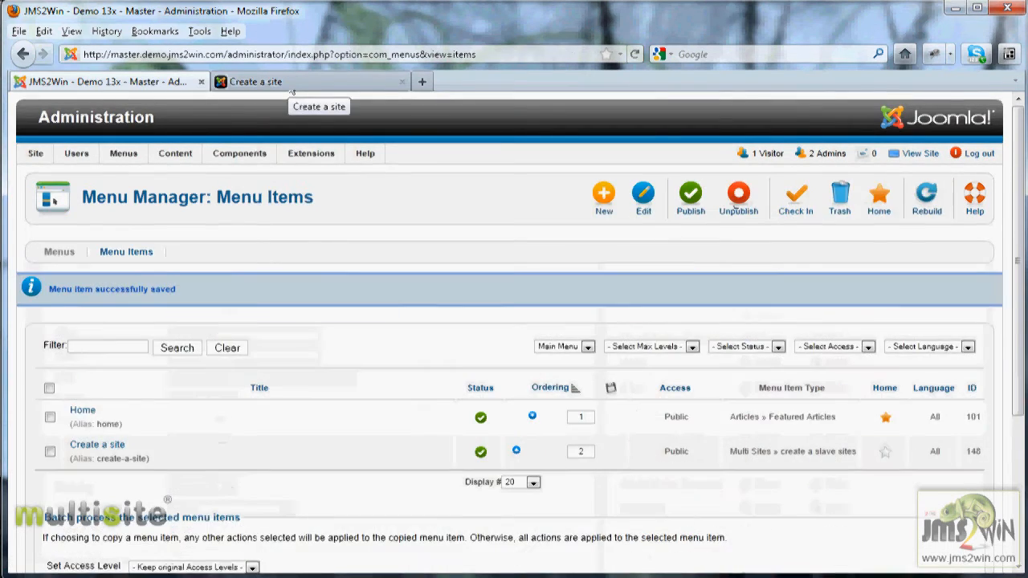
left_click(292, 87)
left_click(152, 309)
scroll(475, 354, "down", 5)
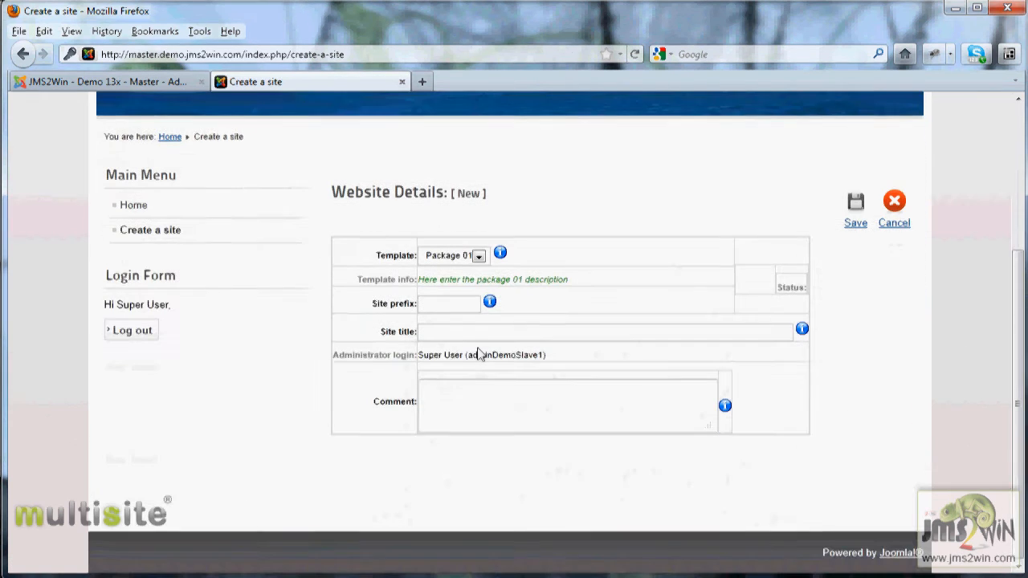
left_click_drag(376, 300, 385, 340)
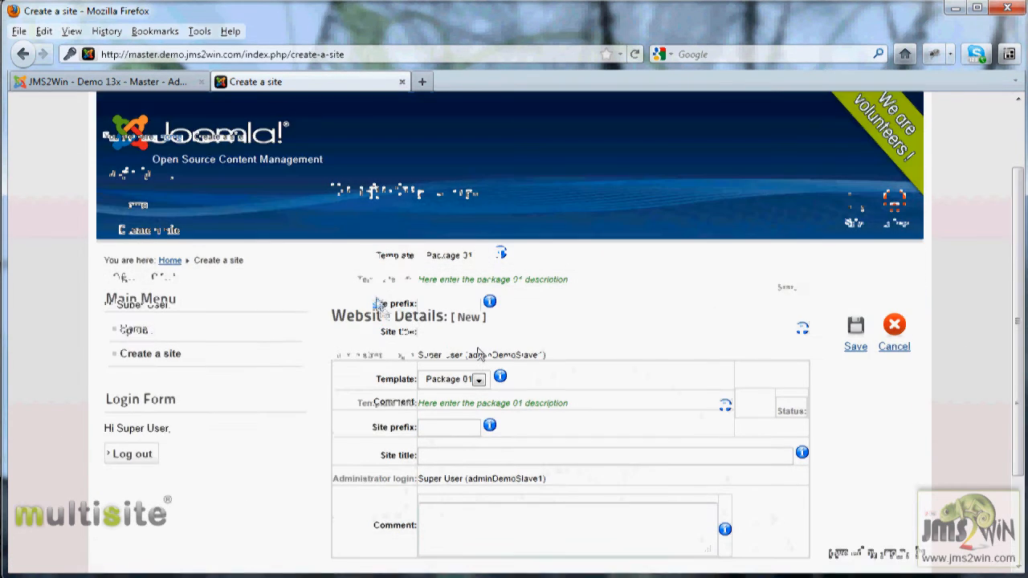
Submit a new site with prefix demo01 and title 'This is my first demo website'
left_click(456, 303)
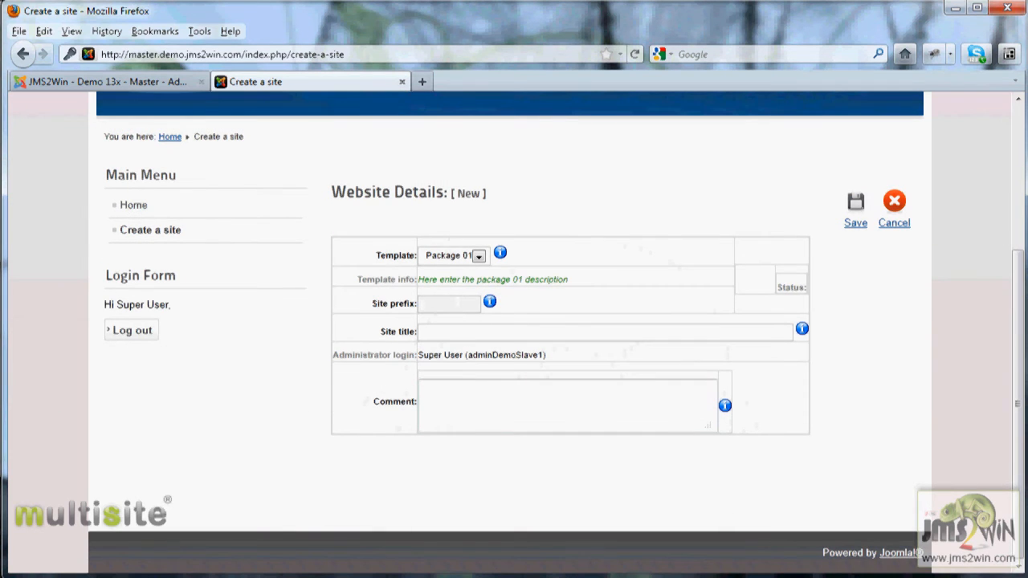
type("demo01")
left_click(435, 331)
type("This is my ")
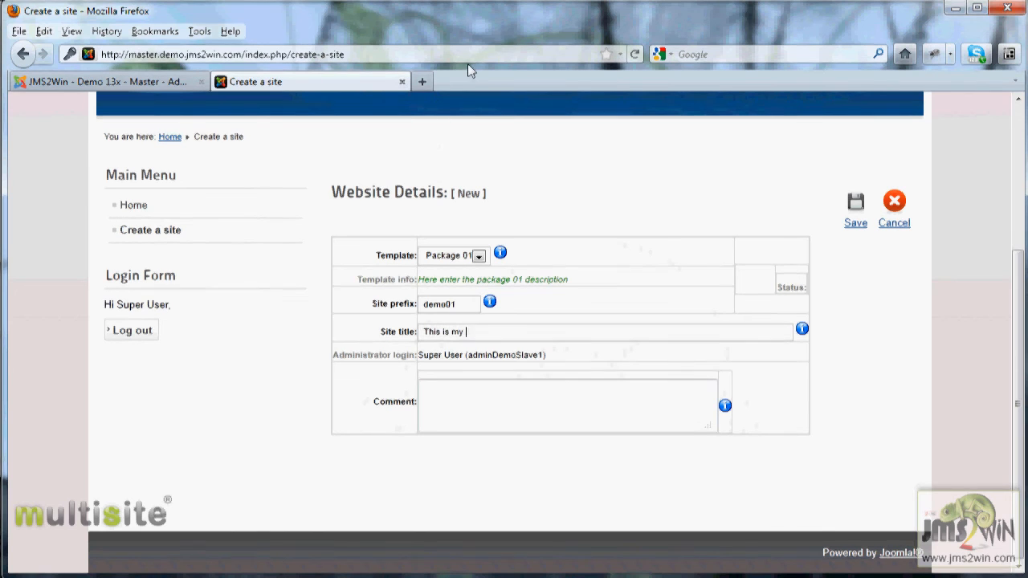
type("first demo website")
left_click(858, 208)
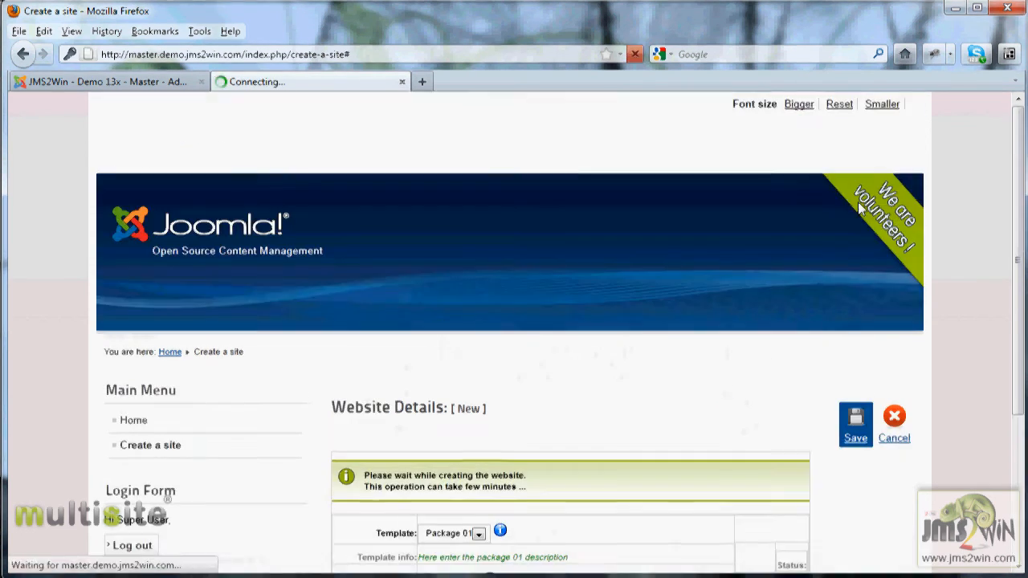
Check the demo01 deployment message, reload the Create a site form, and return to the administrator tab
scroll(739, 325, "down", 3)
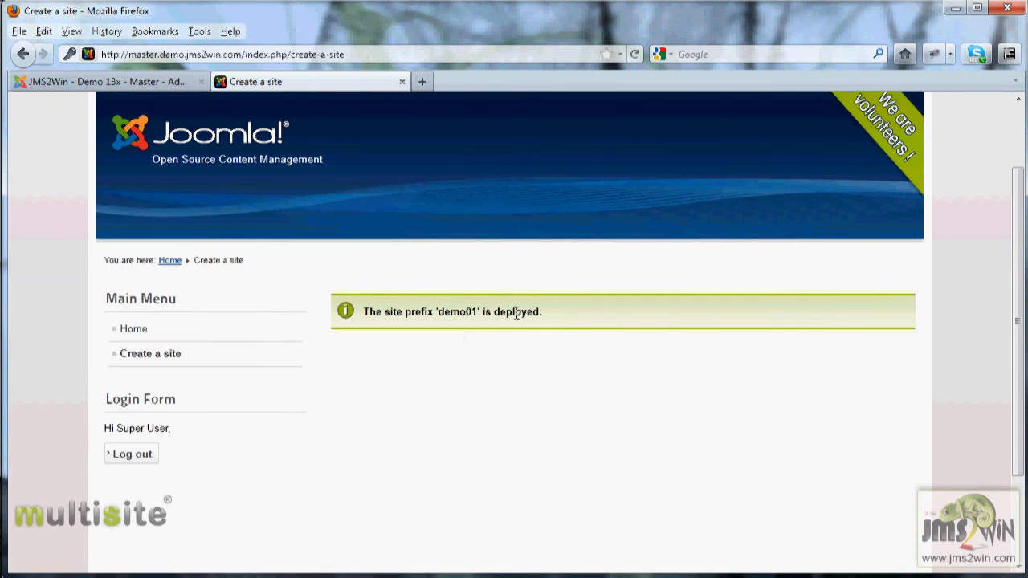
left_click(170, 362)
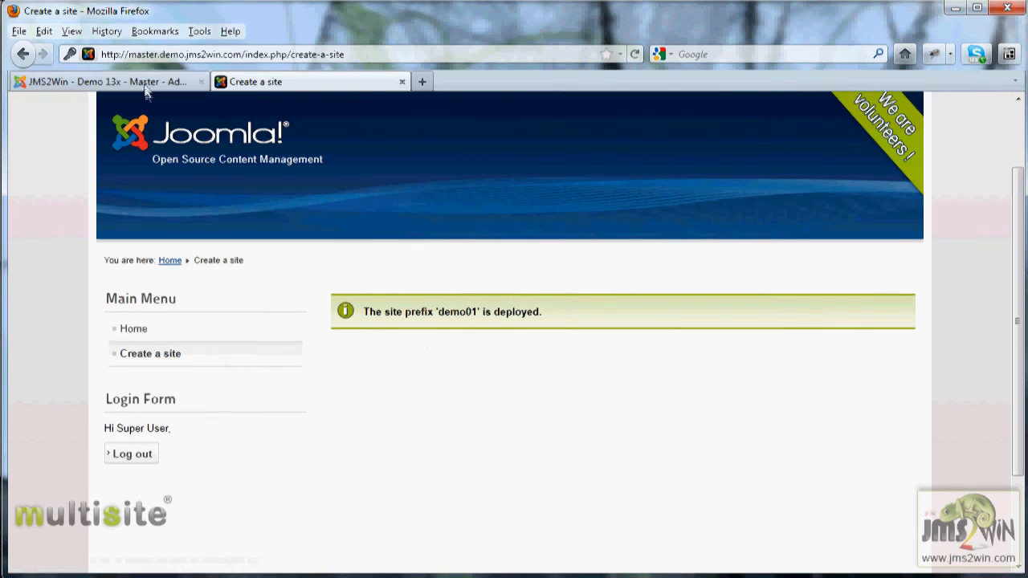
left_click(104, 81)
Open the Multi Sites Site Manager, check fep1demo01 and its prefix, and open its domain link in a new tab
mouse_move(175, 153)
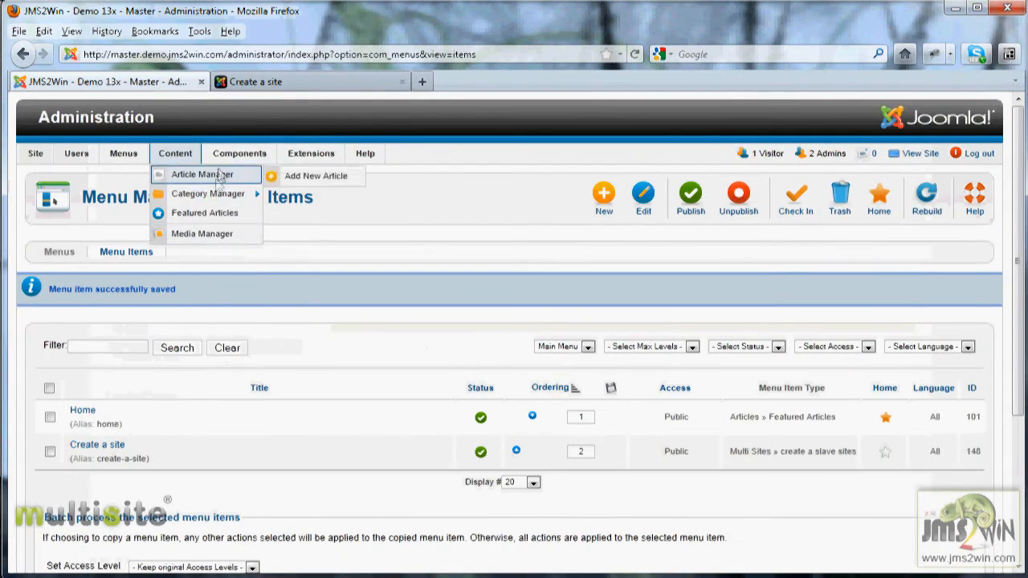
mouse_move(239, 155)
left_click(237, 253)
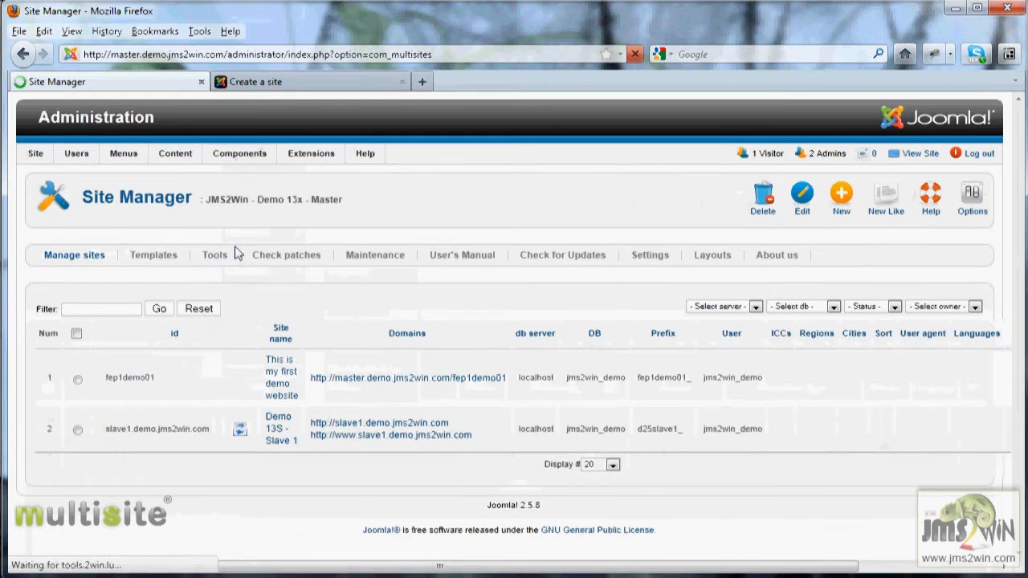
left_click_drag(172, 378, 111, 378)
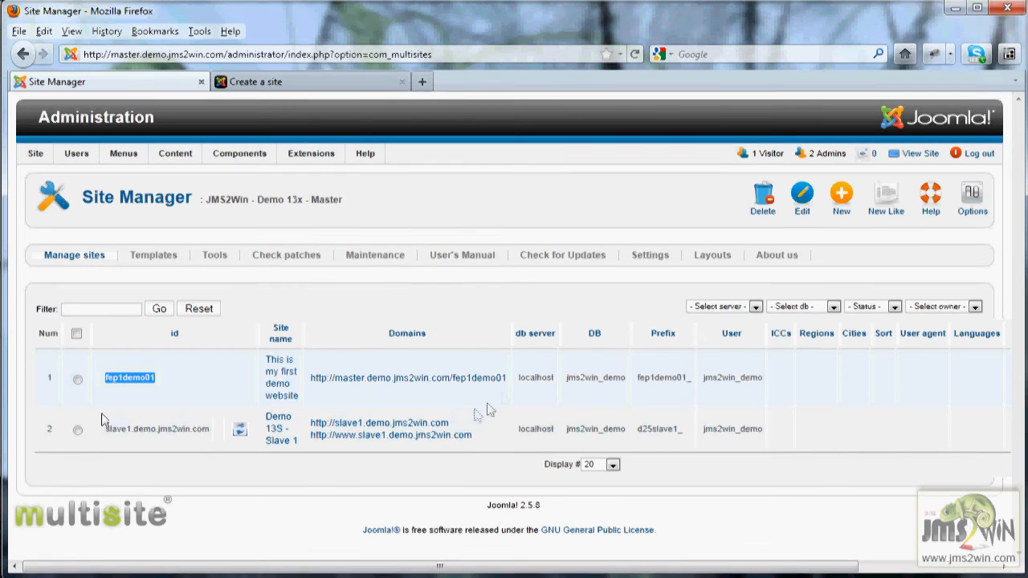
mouse_move(641, 378)
left_mouse_down()
mouse_move(673, 377)
mouse_move(642, 377)
left_mouse_up()
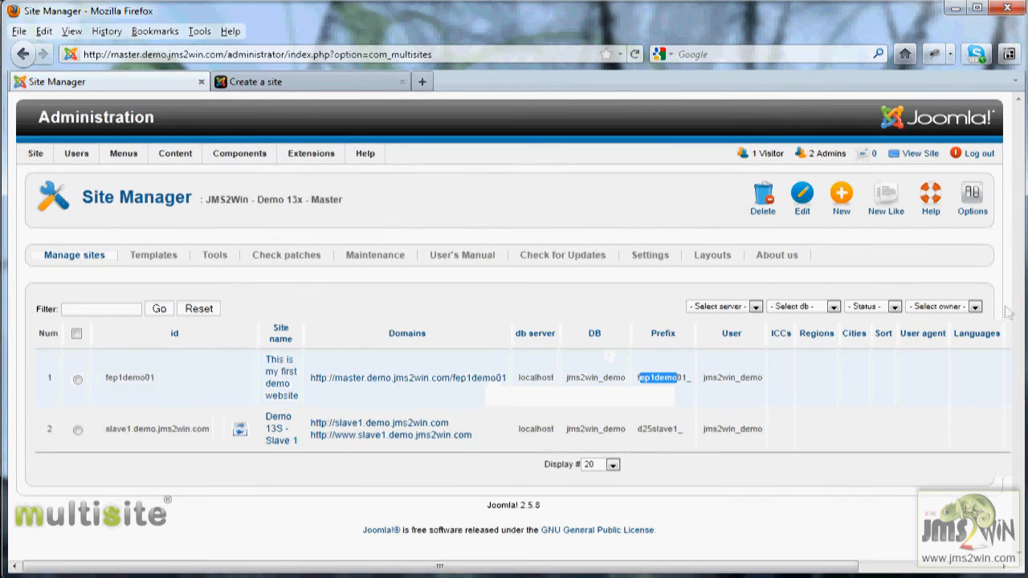
right_click(416, 378)
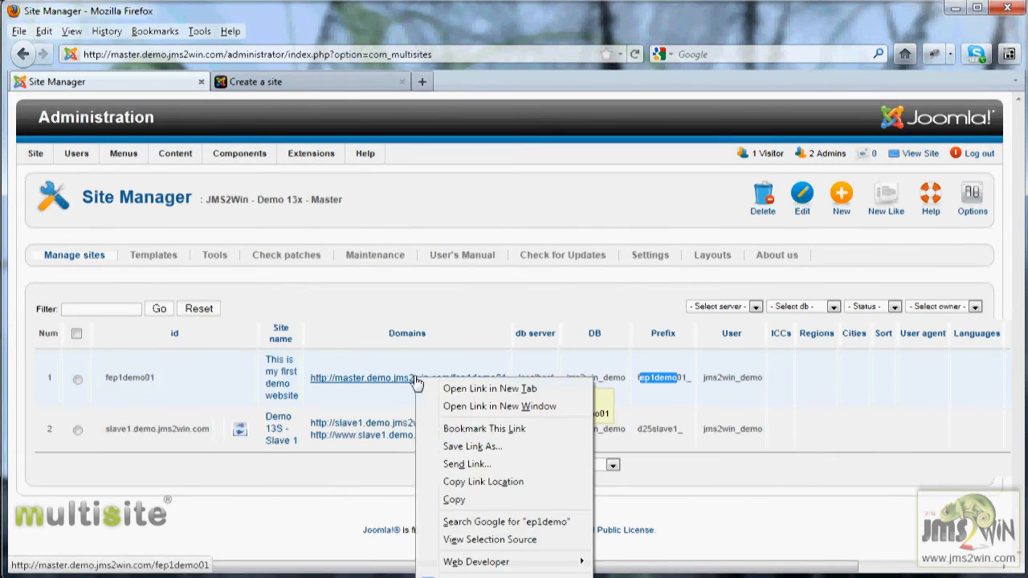
left_click(490, 390)
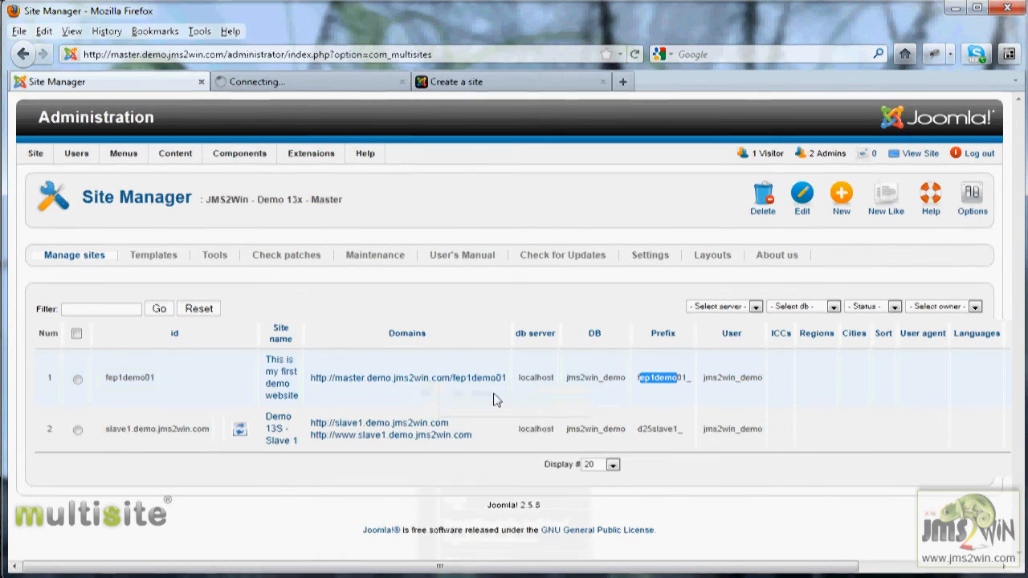
View the fep1demo01 home page and check the site folder in its address
left_click(285, 82)
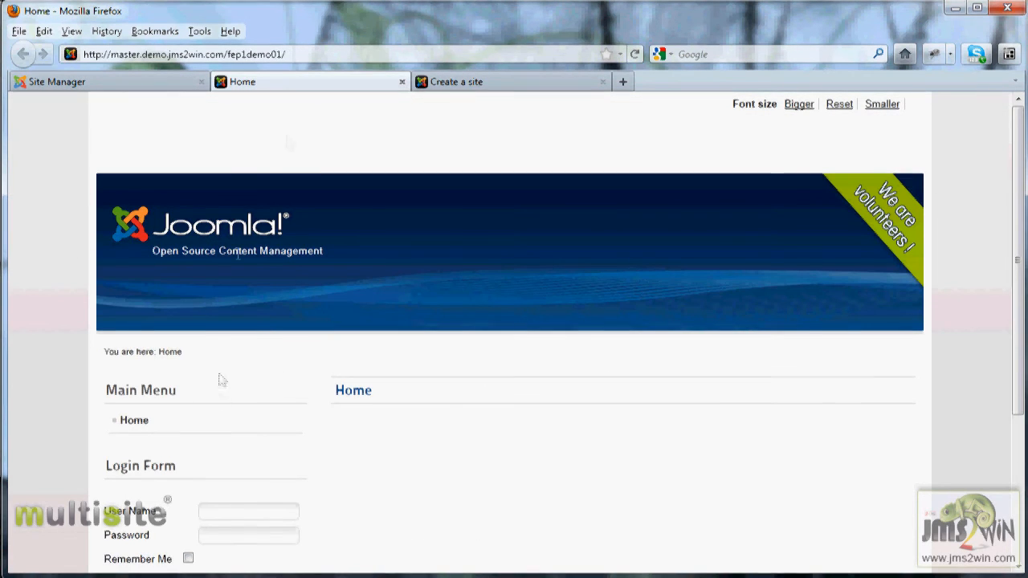
left_click_drag(286, 54, 228, 52)
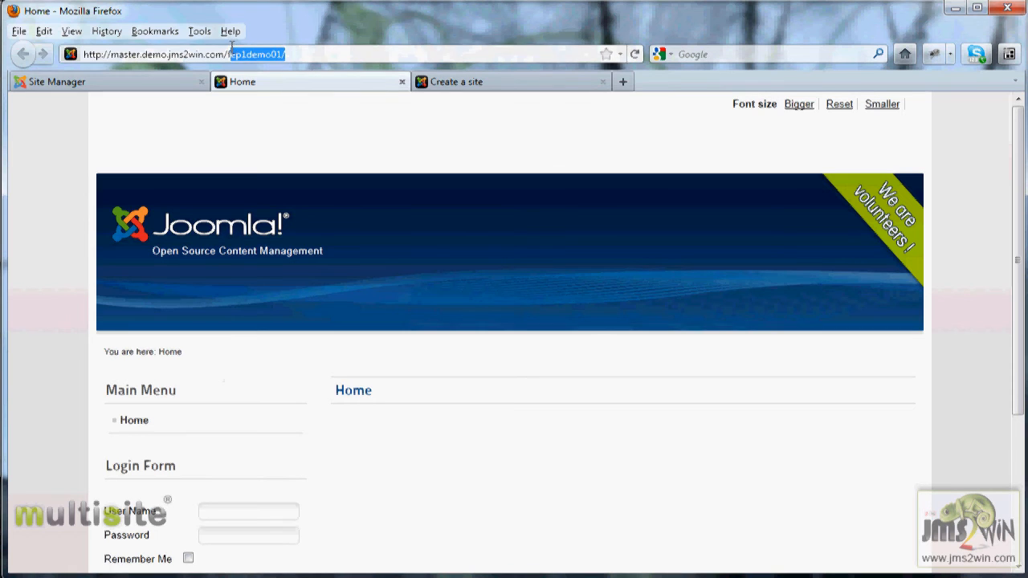
left_click(301, 225)
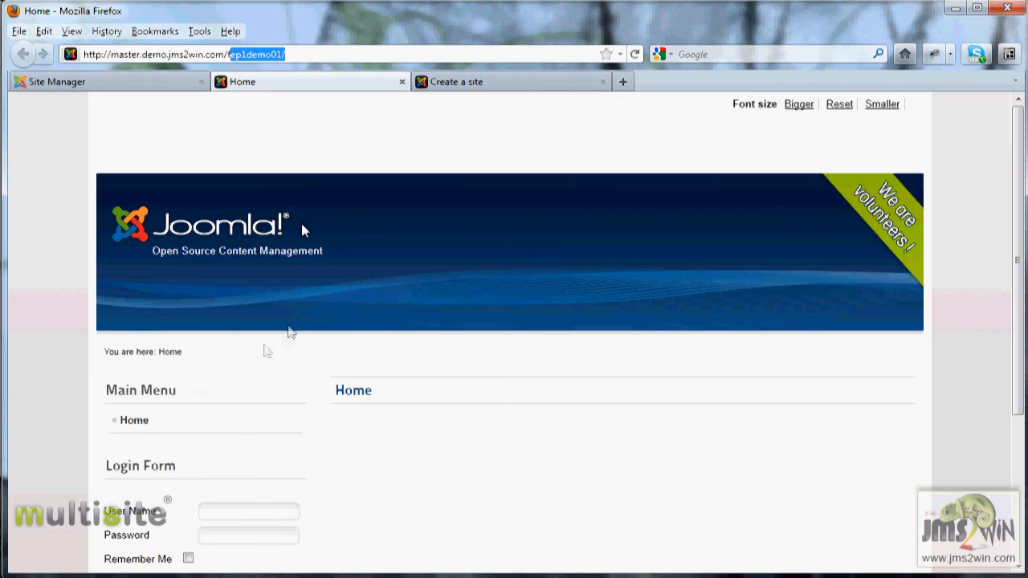
left_click_drag(153, 466, 275, 485)
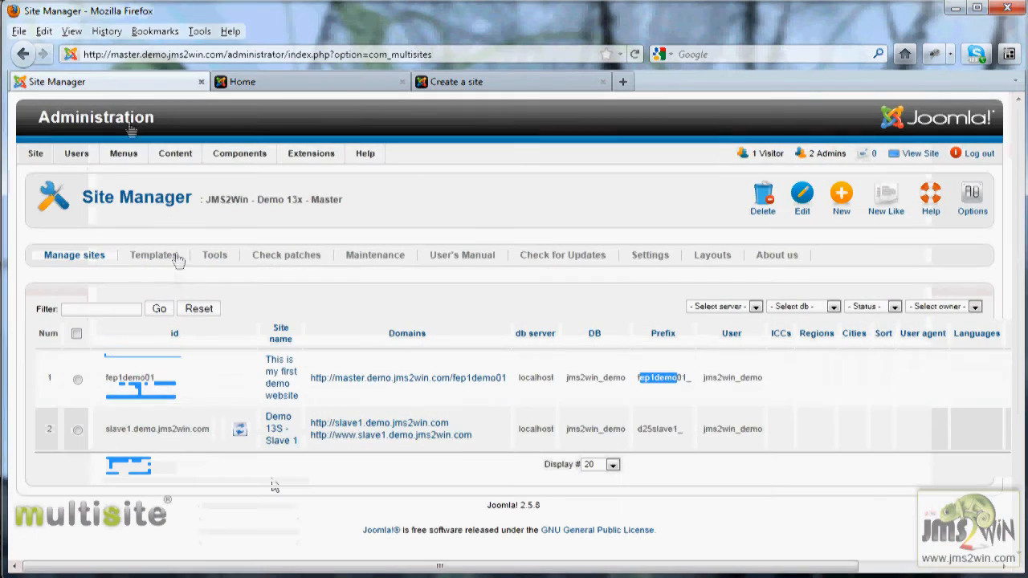
Open the website templates list and the fe_package1 template details
left_click(157, 255)
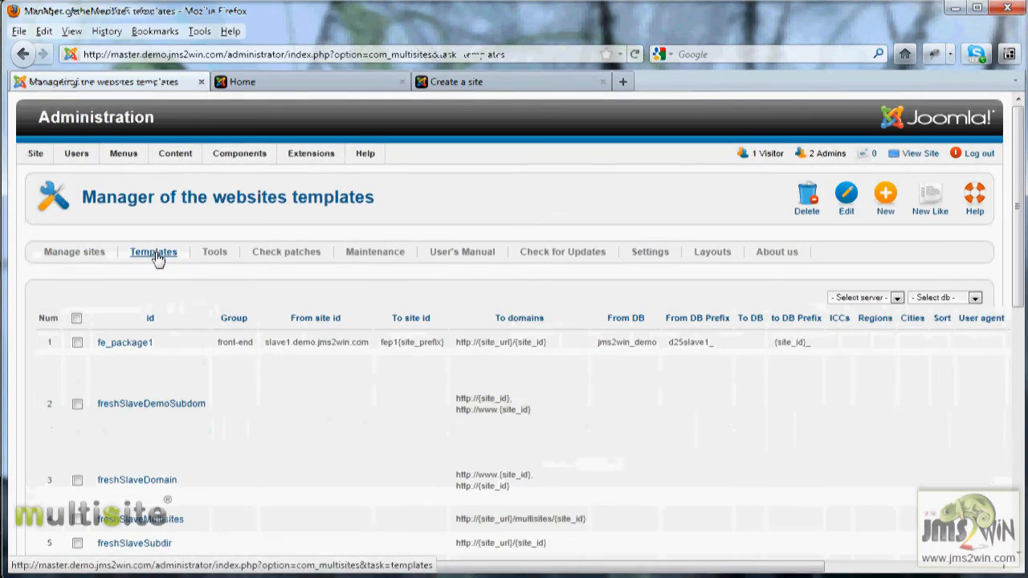
mouse_move(127, 352)
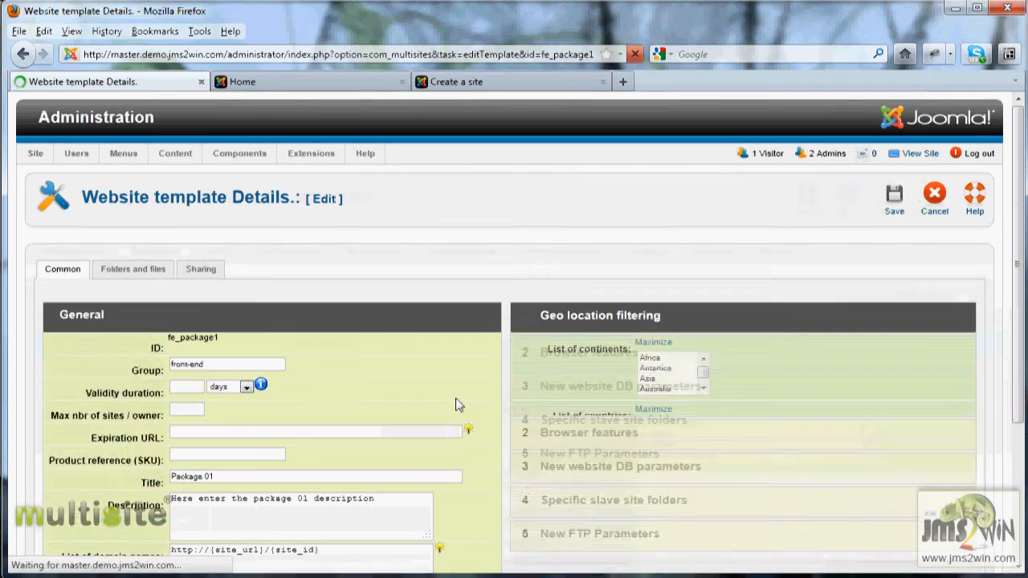
scroll(461, 432, "down", 5)
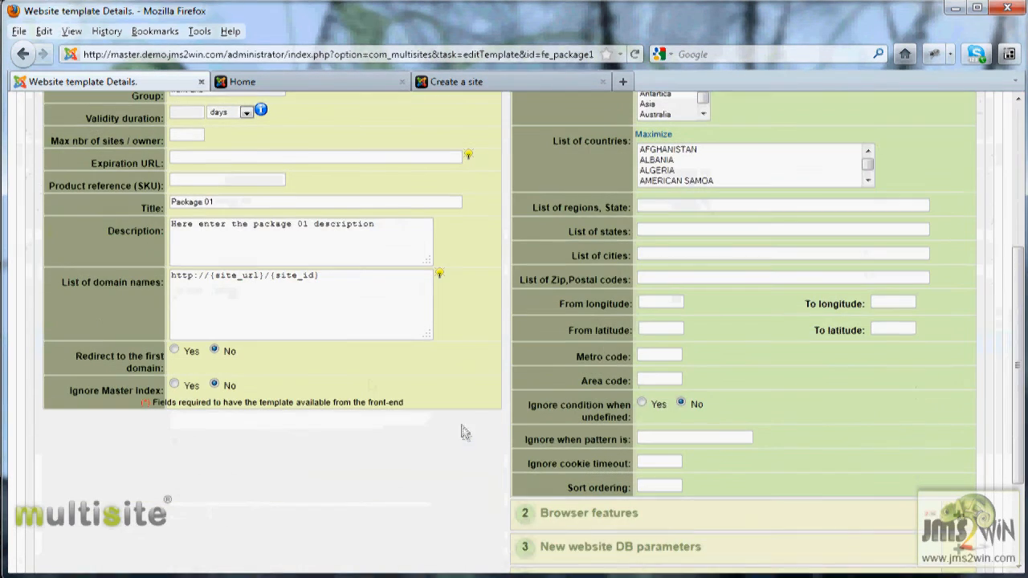
scroll(346, 307, "up", 4)
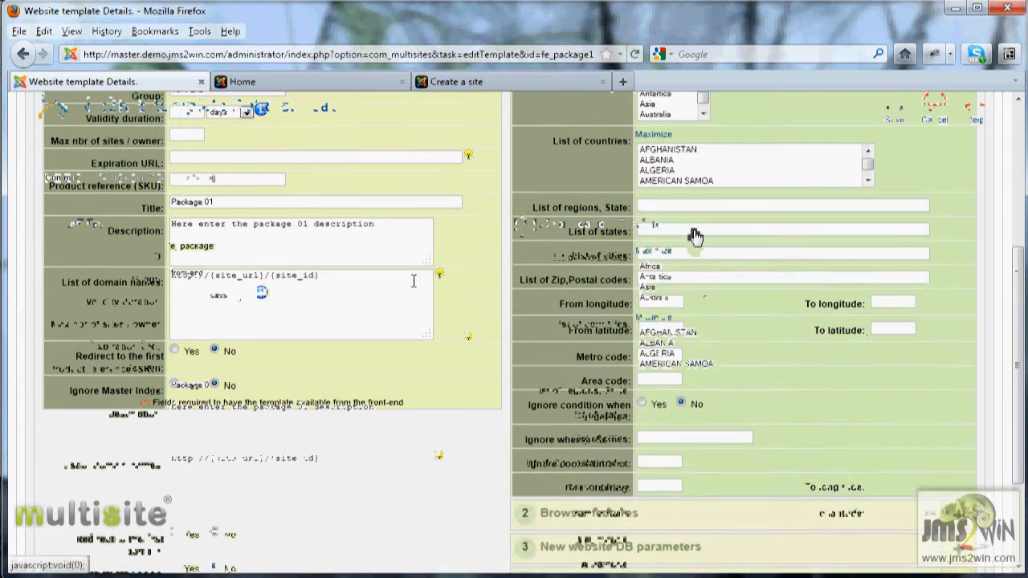
Collapse Geo location filtering and review the New website DB parameters section
left_click(696, 235)
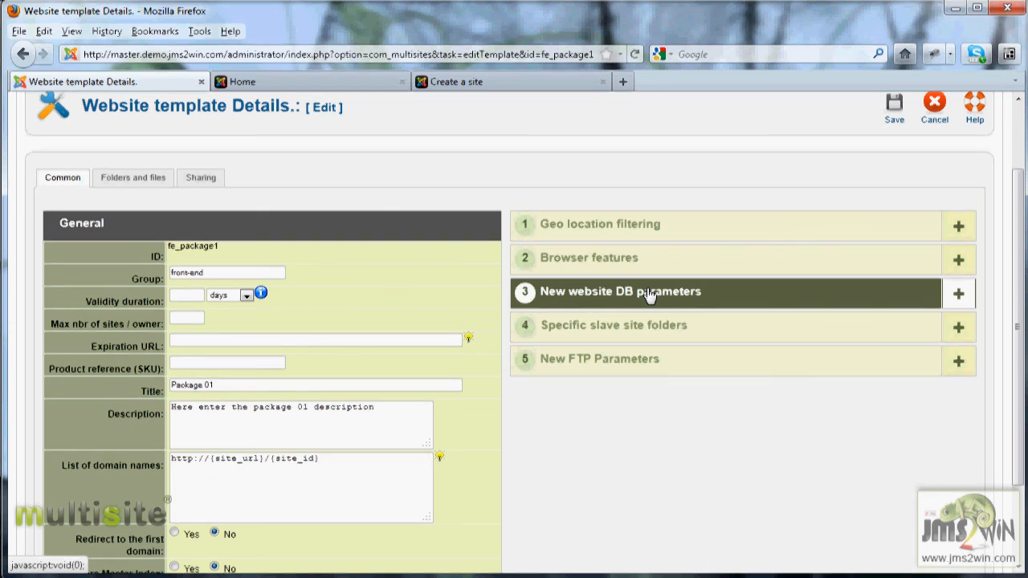
left_click(648, 296)
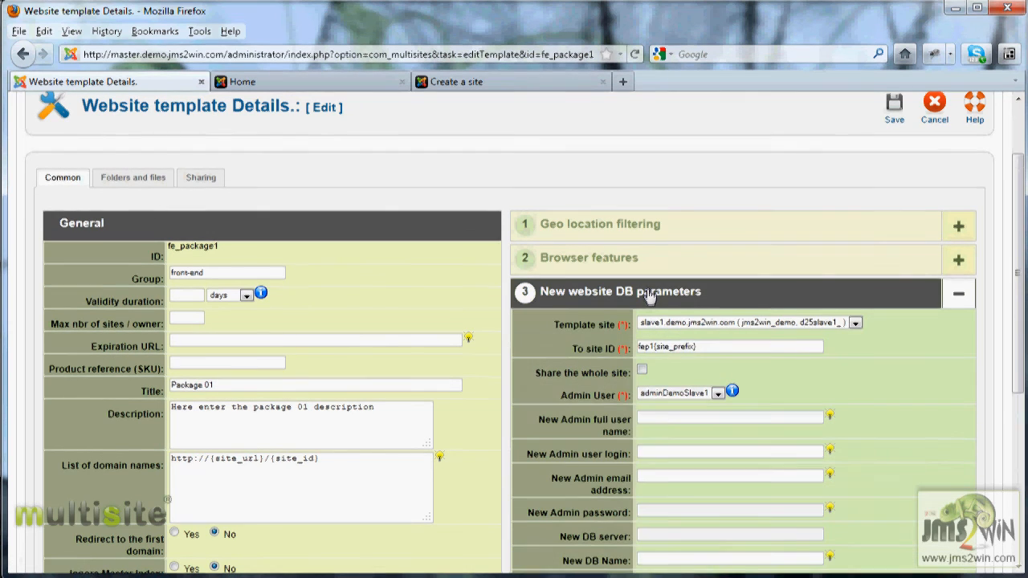
mouse_move(558, 330)
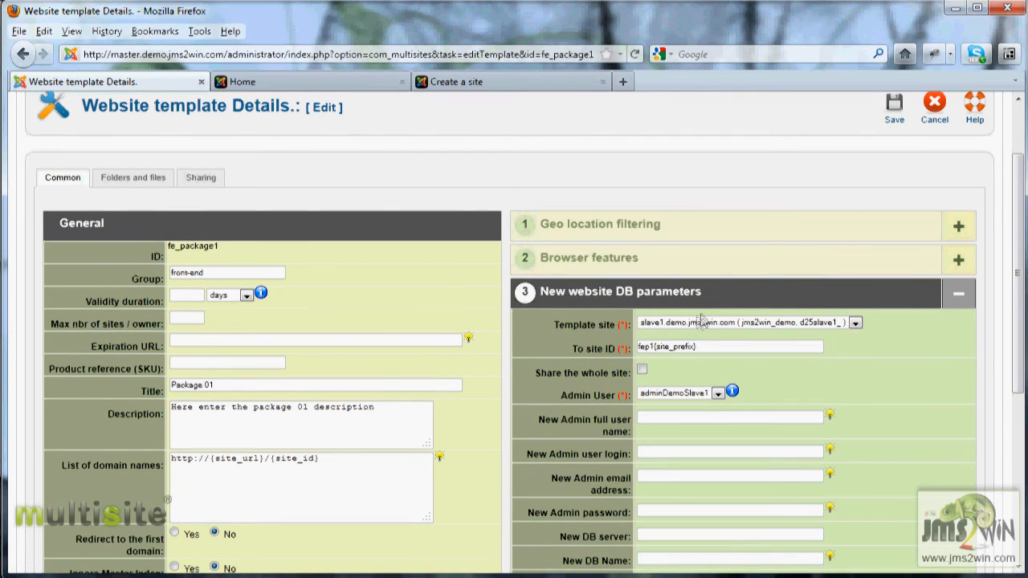
scroll(677, 324, "down", 3)
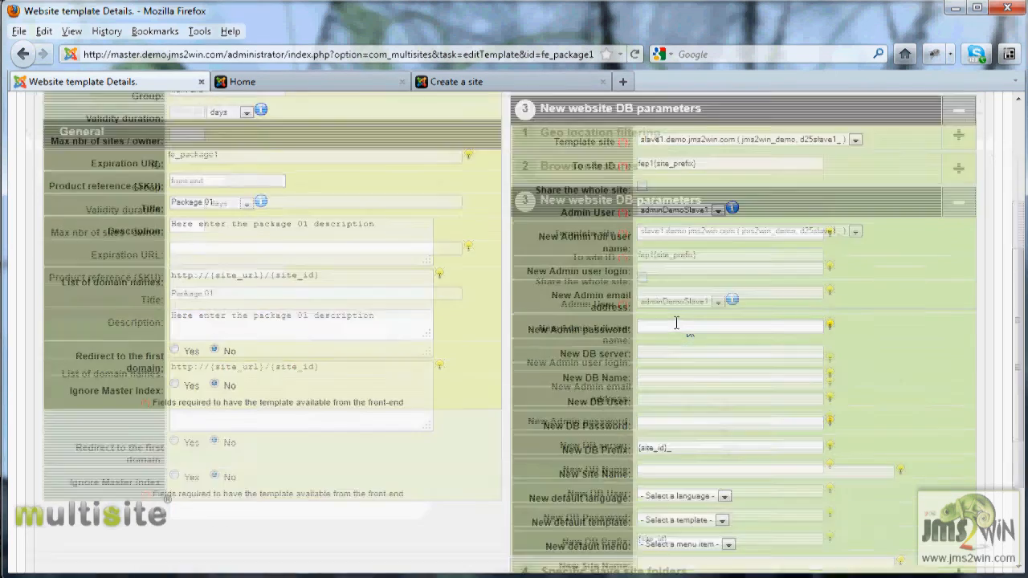
mouse_move(576, 434)
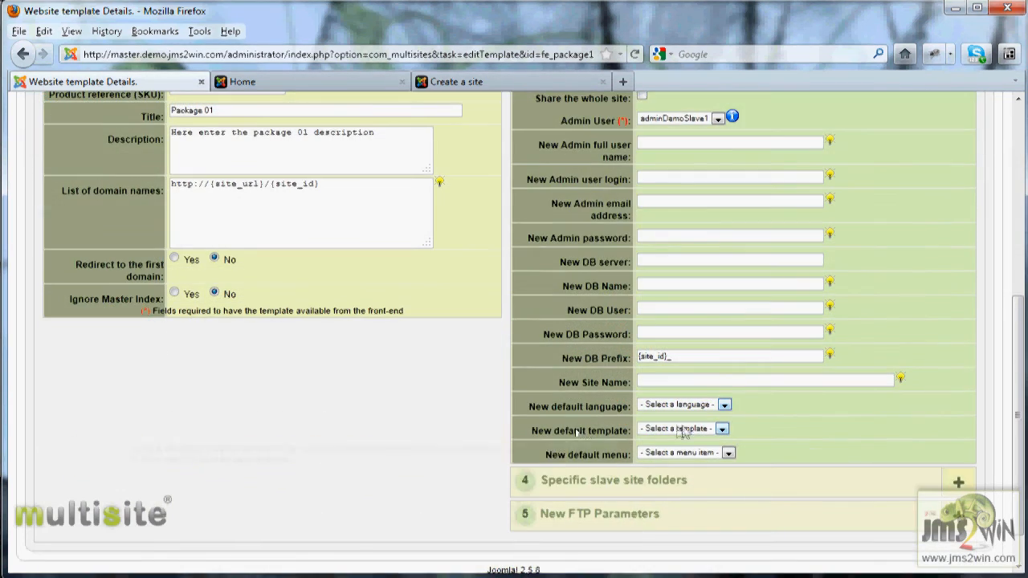
scroll(716, 389, "up", 4)
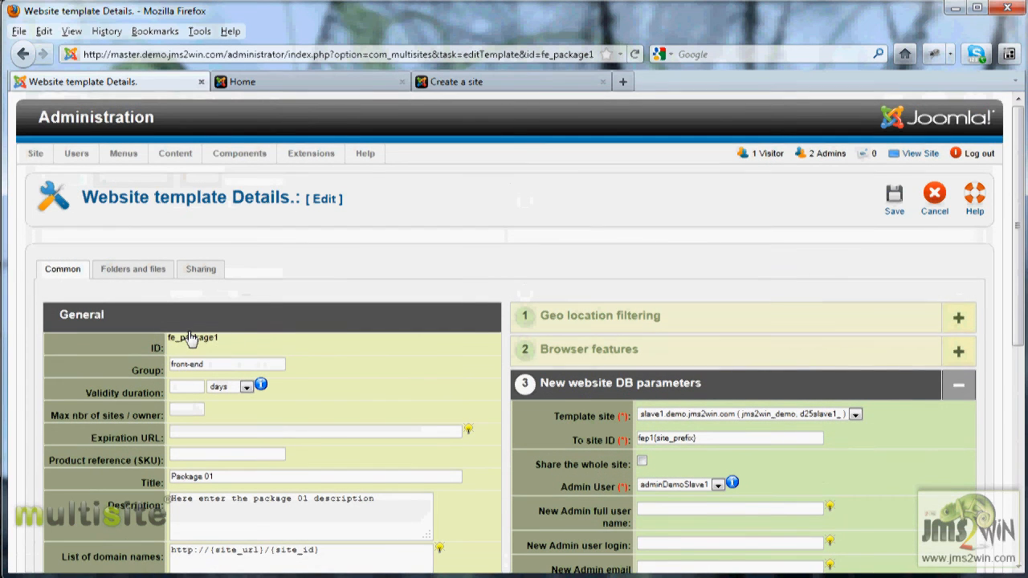
Cancel the fe_package1 template without saving and browse the website templates list
left_click(936, 201)
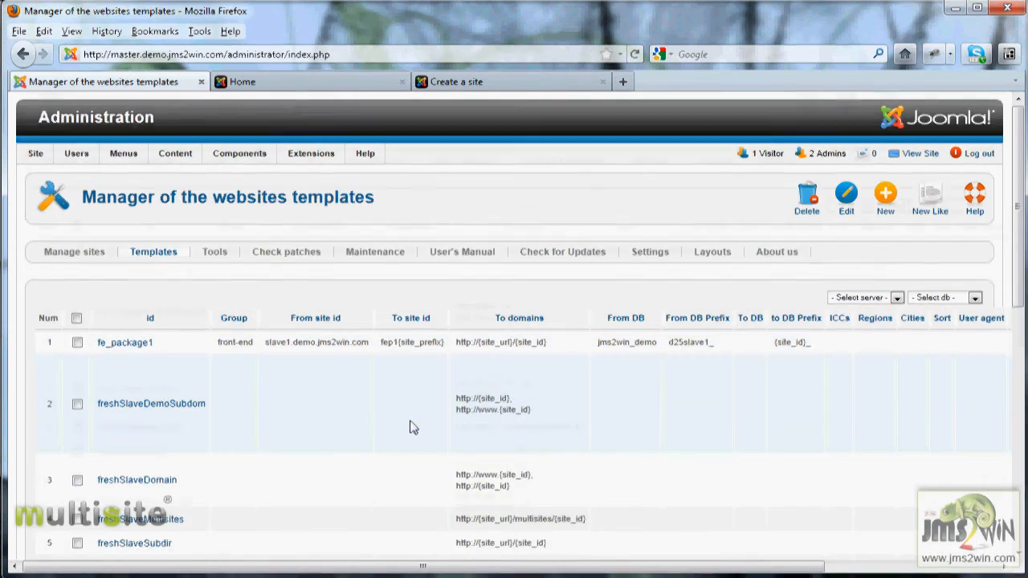
scroll(409, 427, "down", 4)
scroll(410, 427, "up", 4)
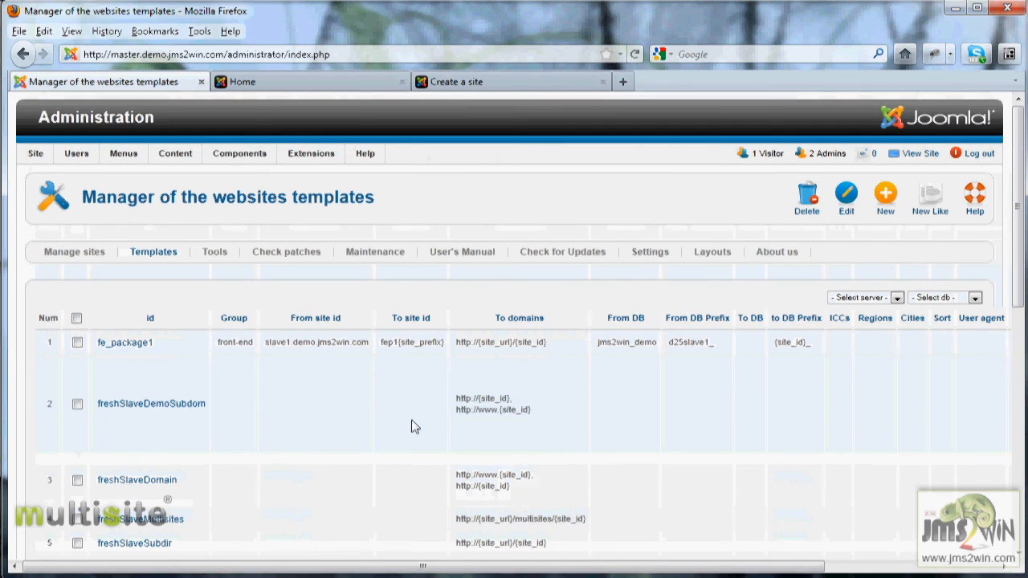
mouse_move(126, 156)
mouse_move(128, 198)
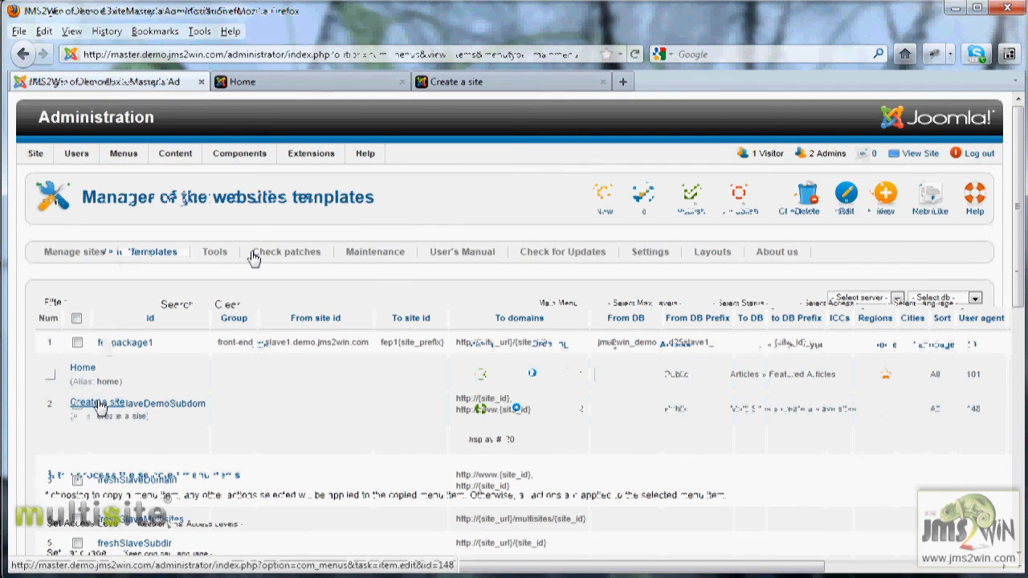
Switch the Billable websites option to Enable on the Create a site menu item
left_click(98, 403)
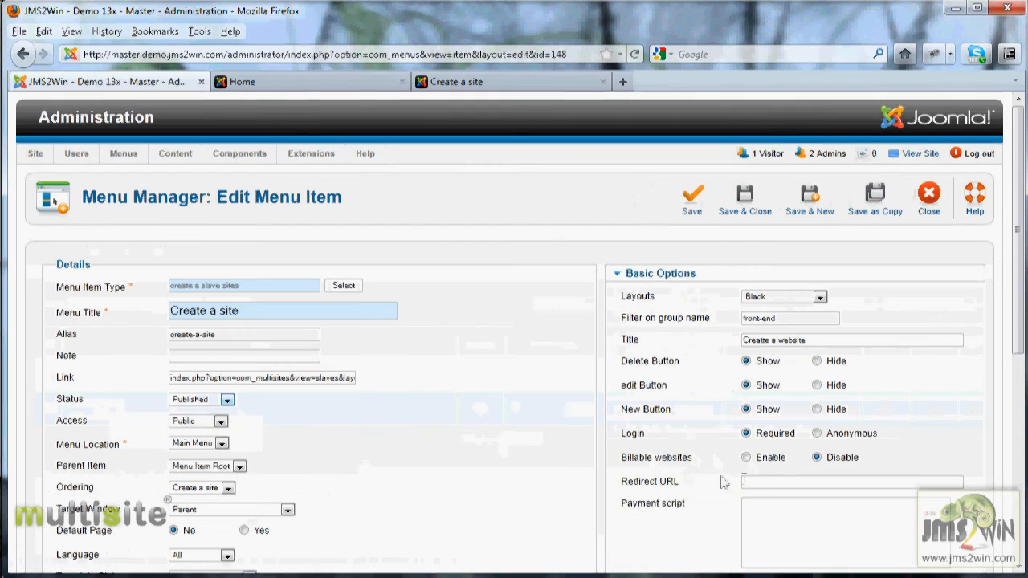
left_click_drag(652, 460, 673, 460)
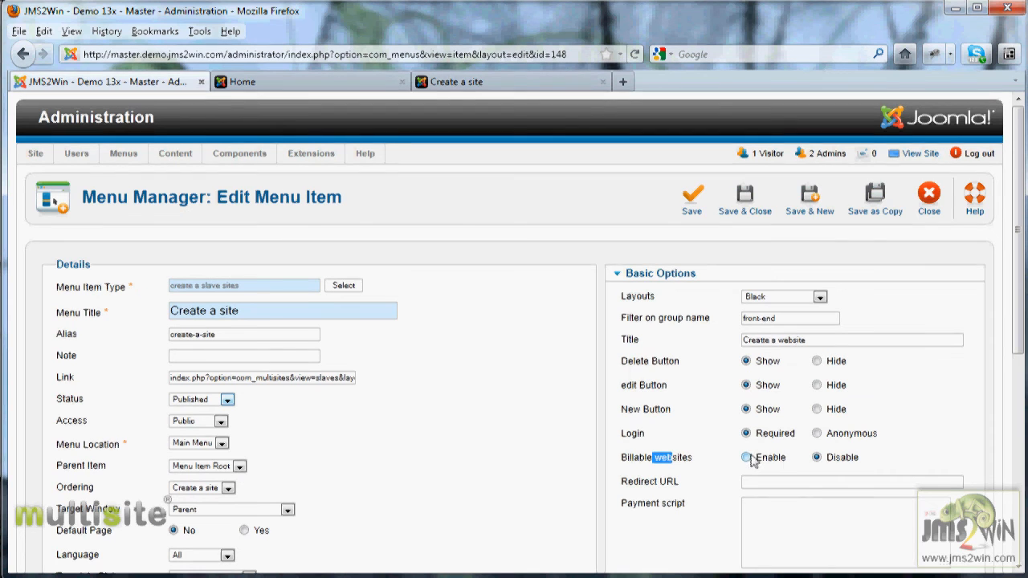
left_click(745, 458)
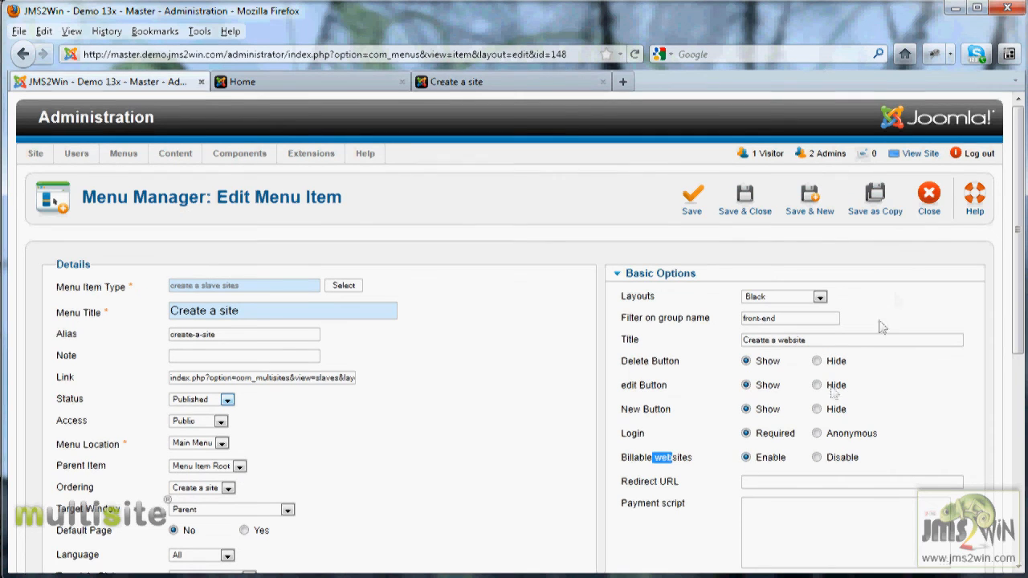